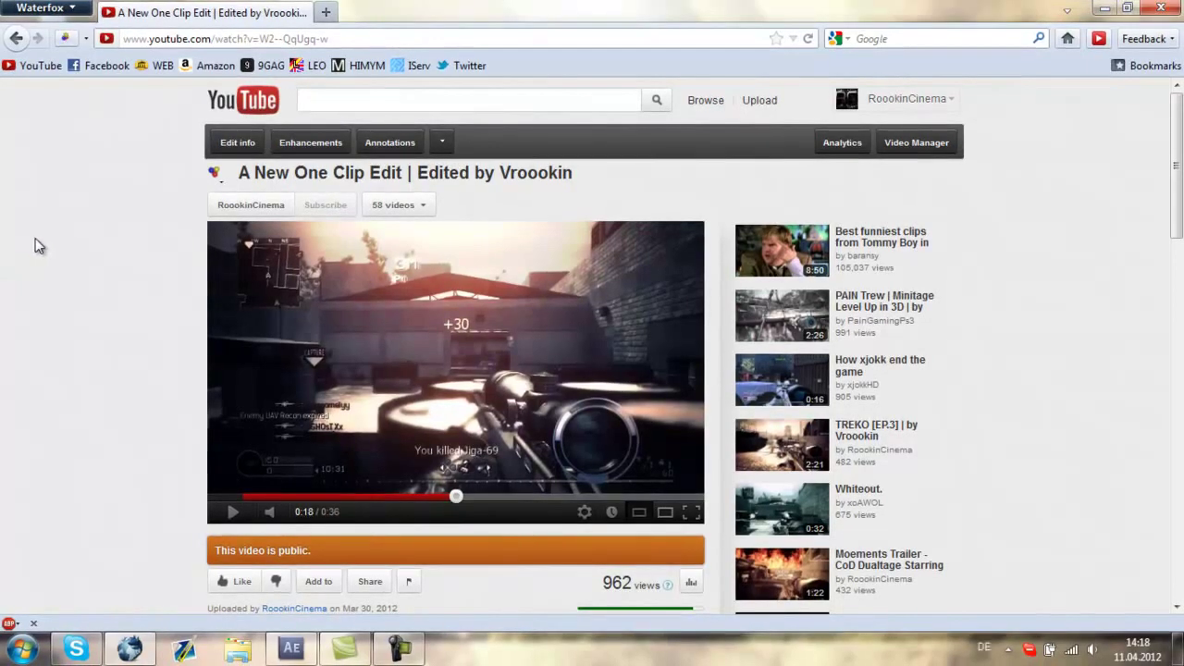
# Step: Create Comp 1, a 720×720 composition lasting 10 seconds at 59.94 fps
pyautogui.scroll(-2, 35, 245)
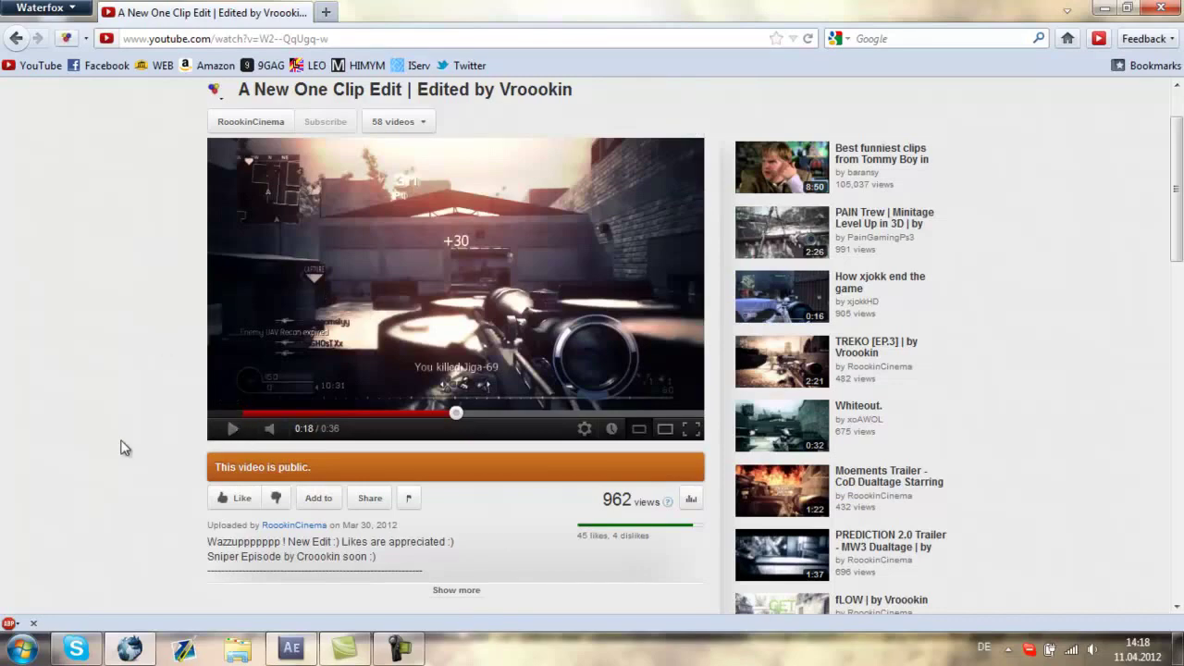
pyautogui.scroll(2, 109, 319)
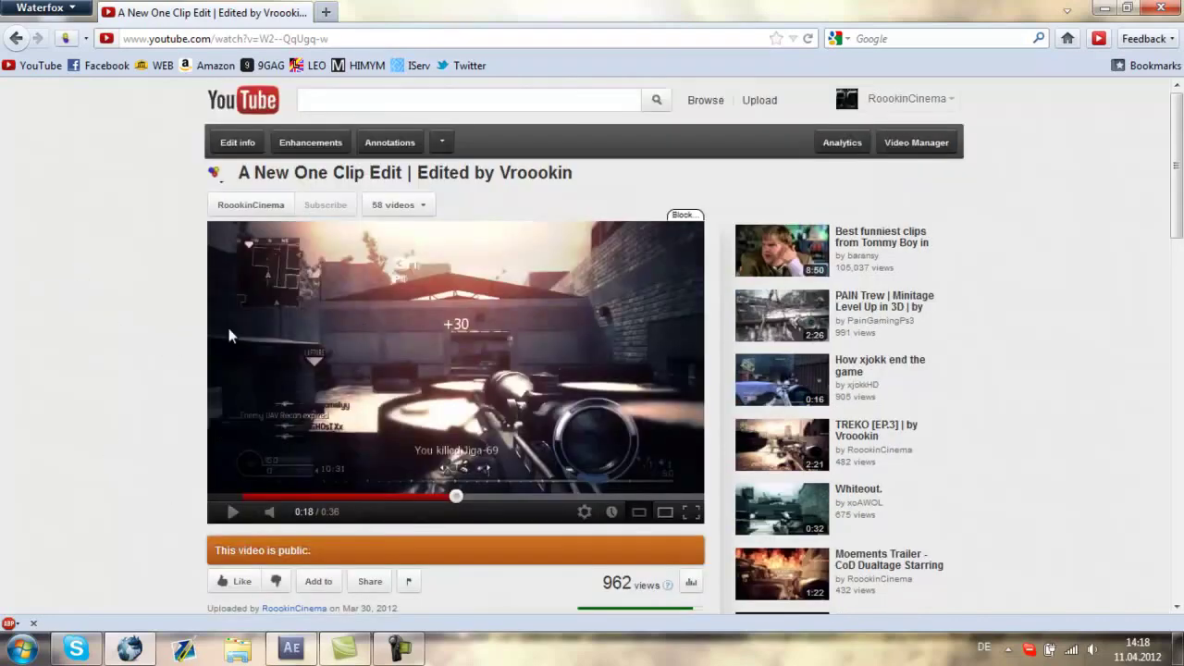
pyautogui.click(290, 651)
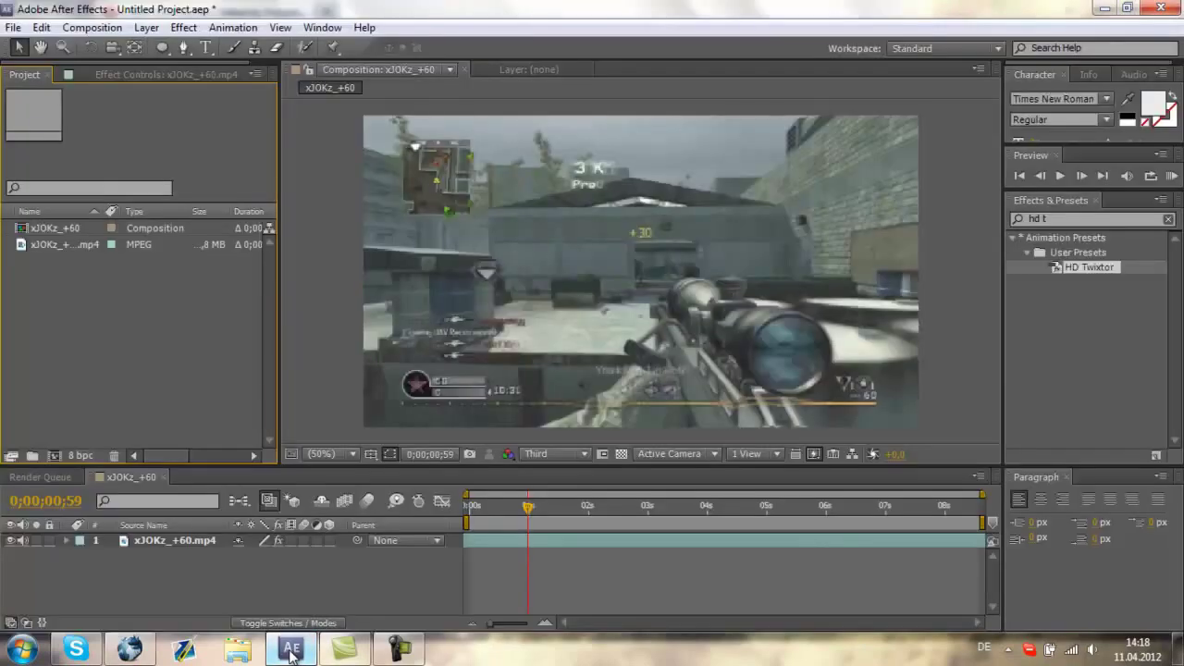
pyautogui.moveTo(549, 507); pyautogui.dragTo(467, 511)
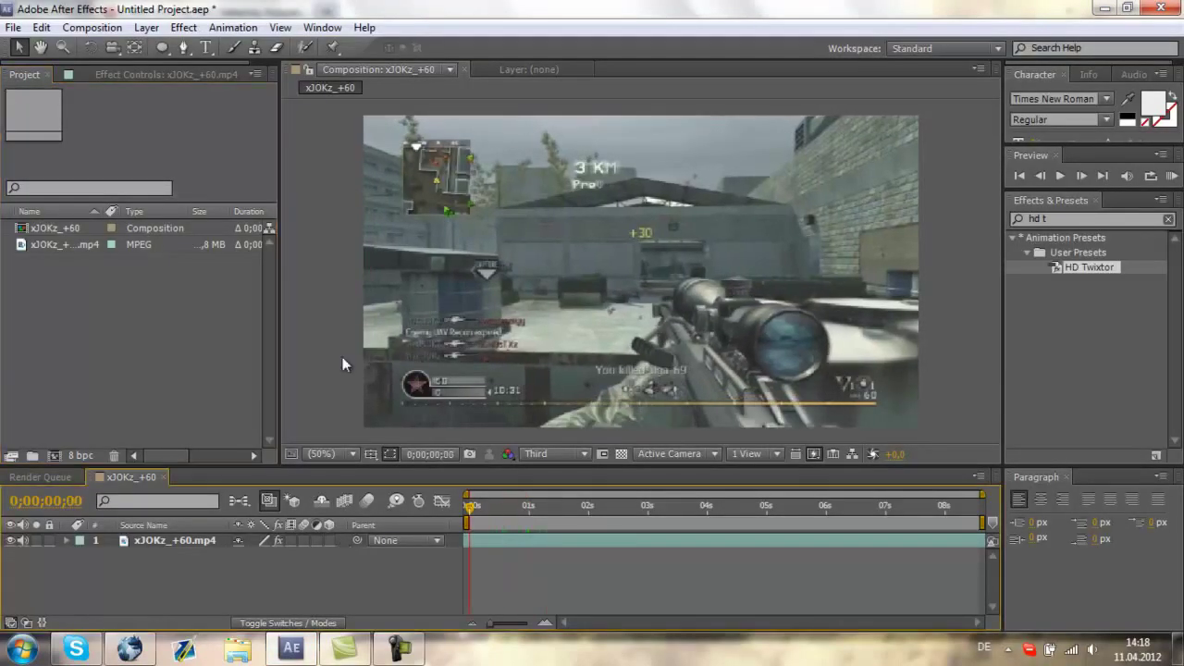
pyautogui.click(108, 29)
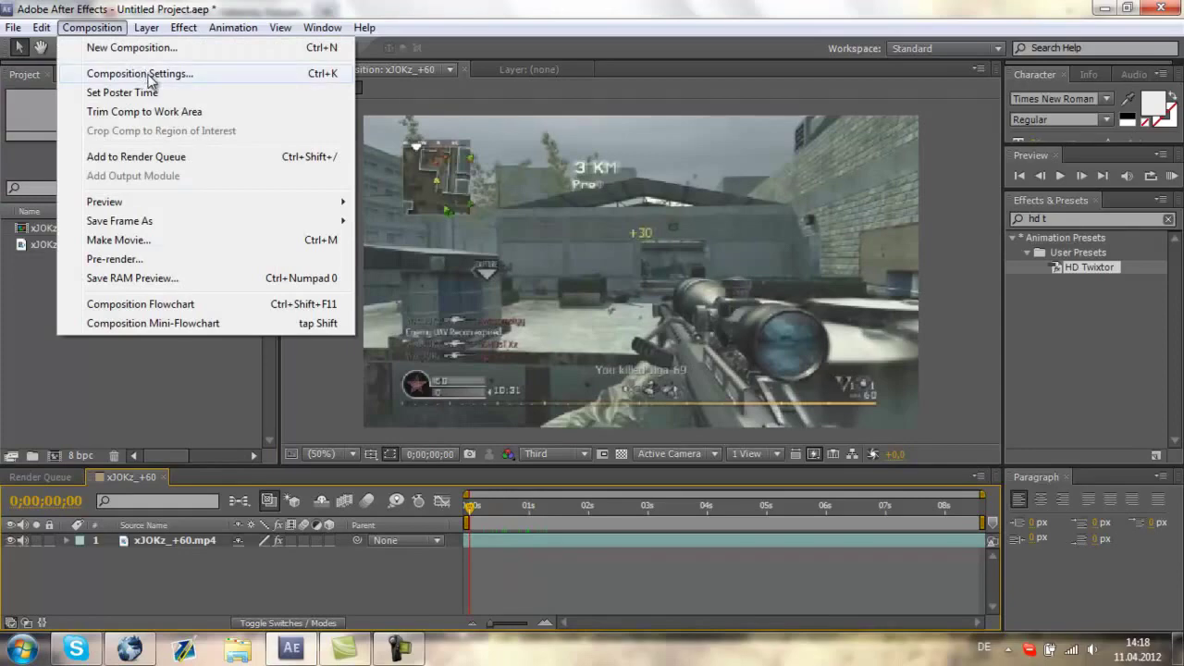
pyautogui.click(151, 50)
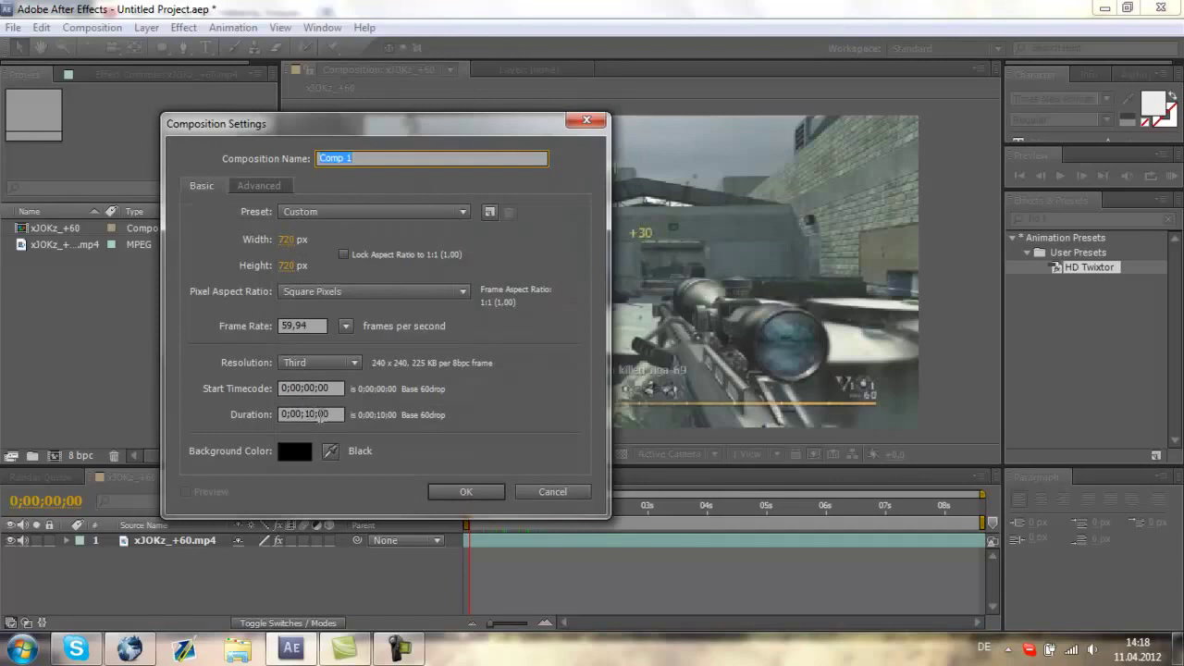
pyautogui.click(462, 493)
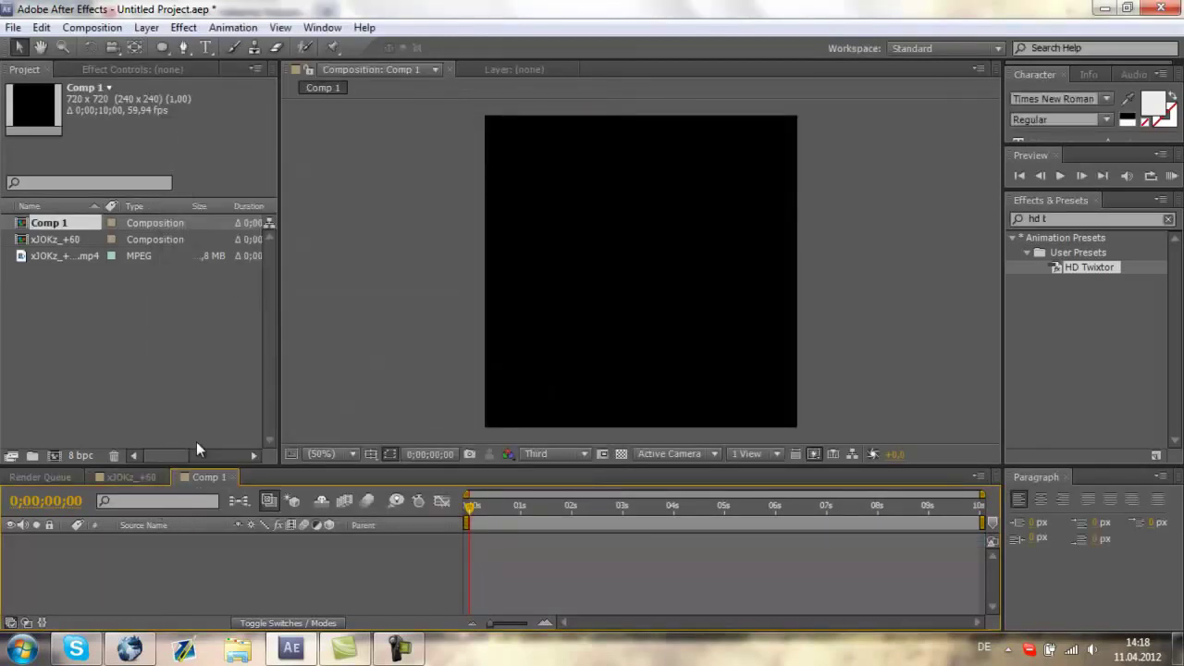
# Step: Try drawing an ellipse shape layer, then delete the extra Ellipse 2 circle and the botched layer
pyautogui.click(139, 70)
pyautogui.moveTo(163, 49); pyautogui.dragTo(225, 82)
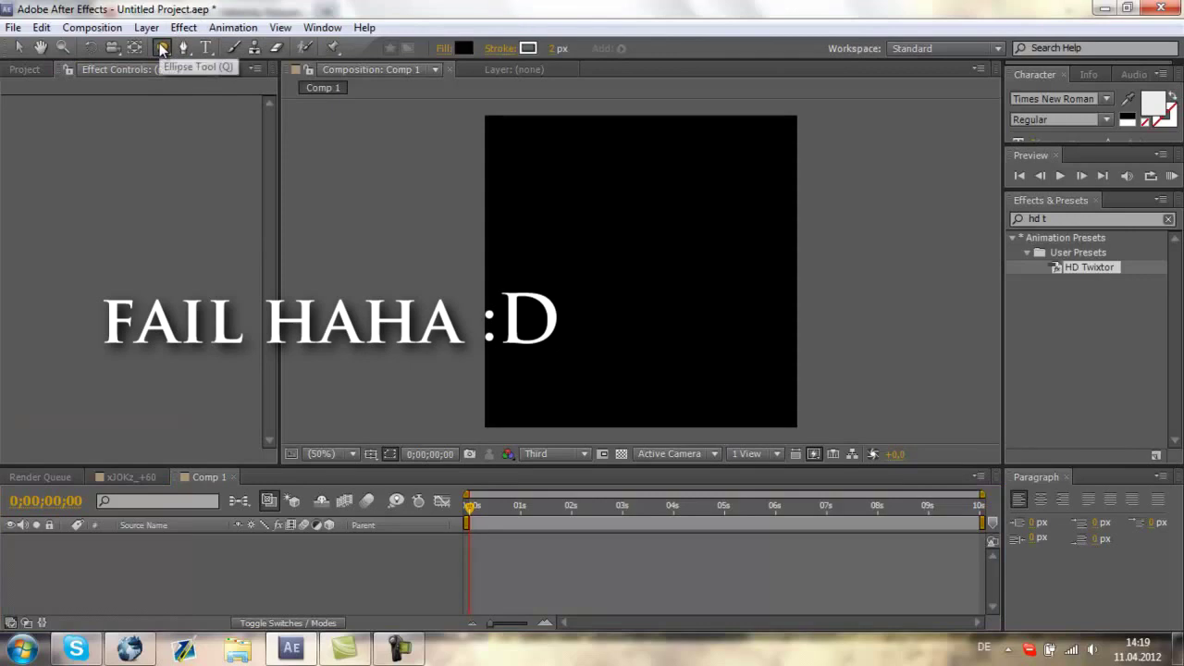
pyautogui.click(428, 145)
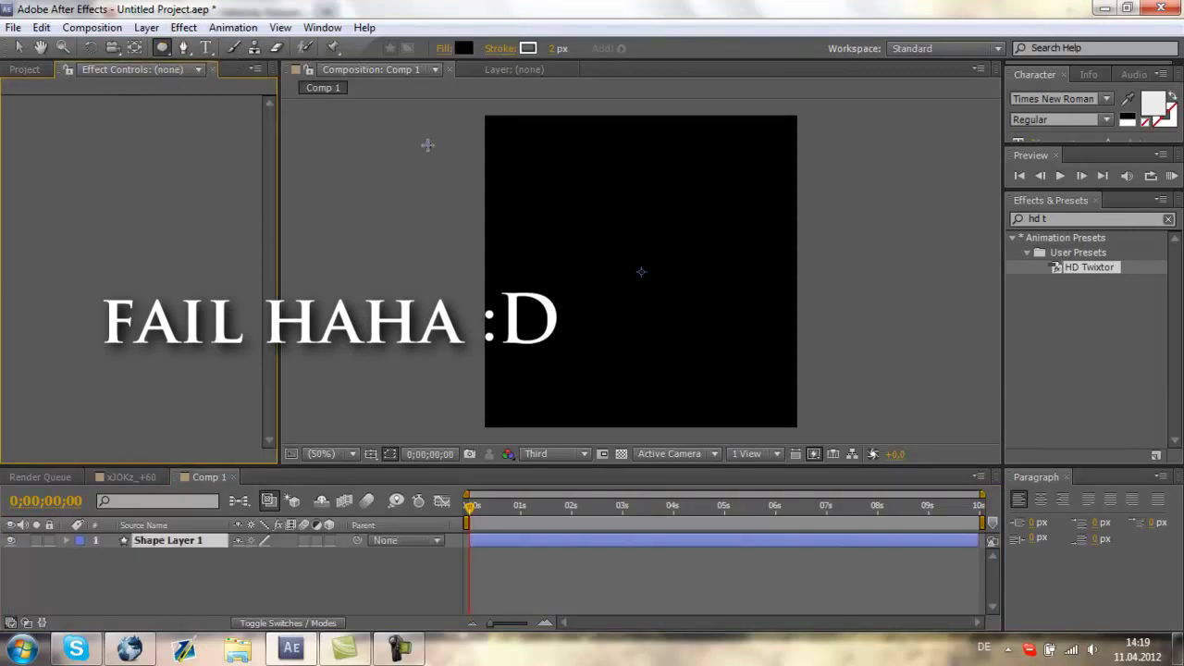
pyautogui.doubleClick(162, 48)
pyautogui.press('v')
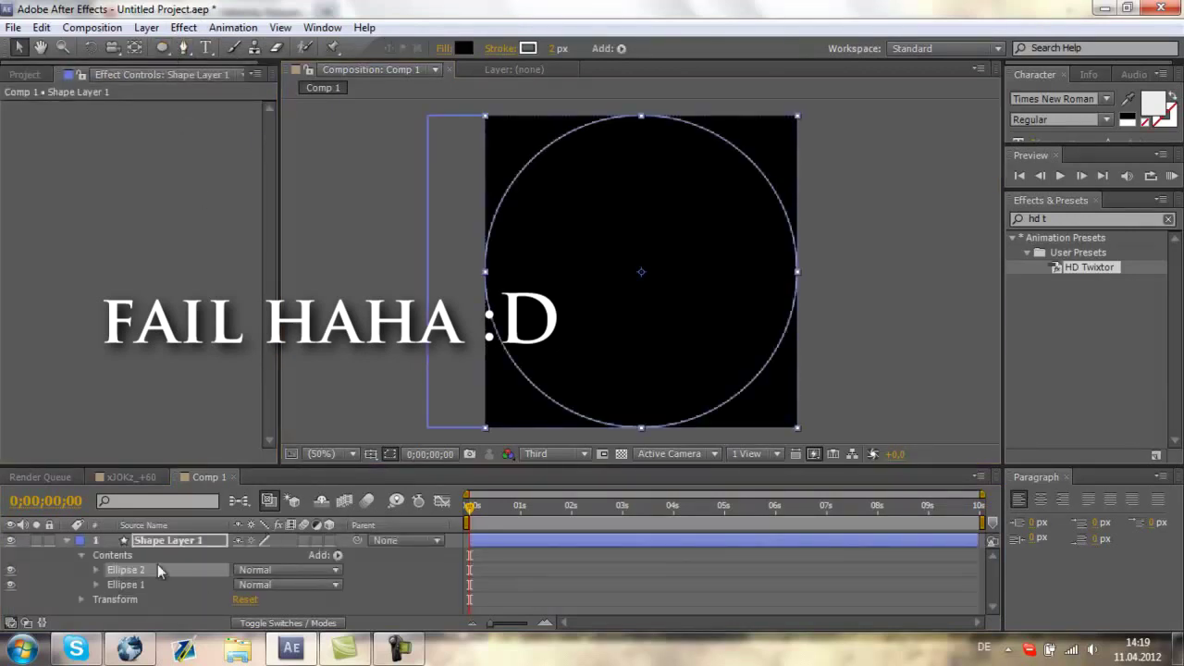
pyautogui.click(130, 574)
pyautogui.click(110, 572)
pyautogui.press('Delete')
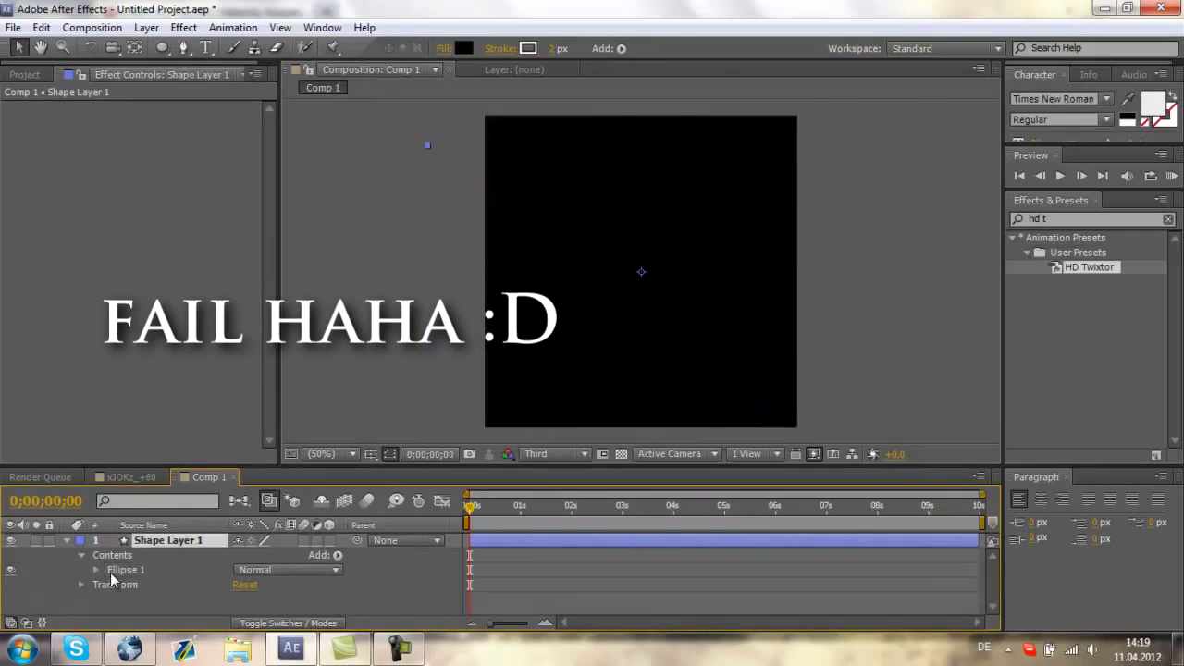
pyautogui.press('Delete')
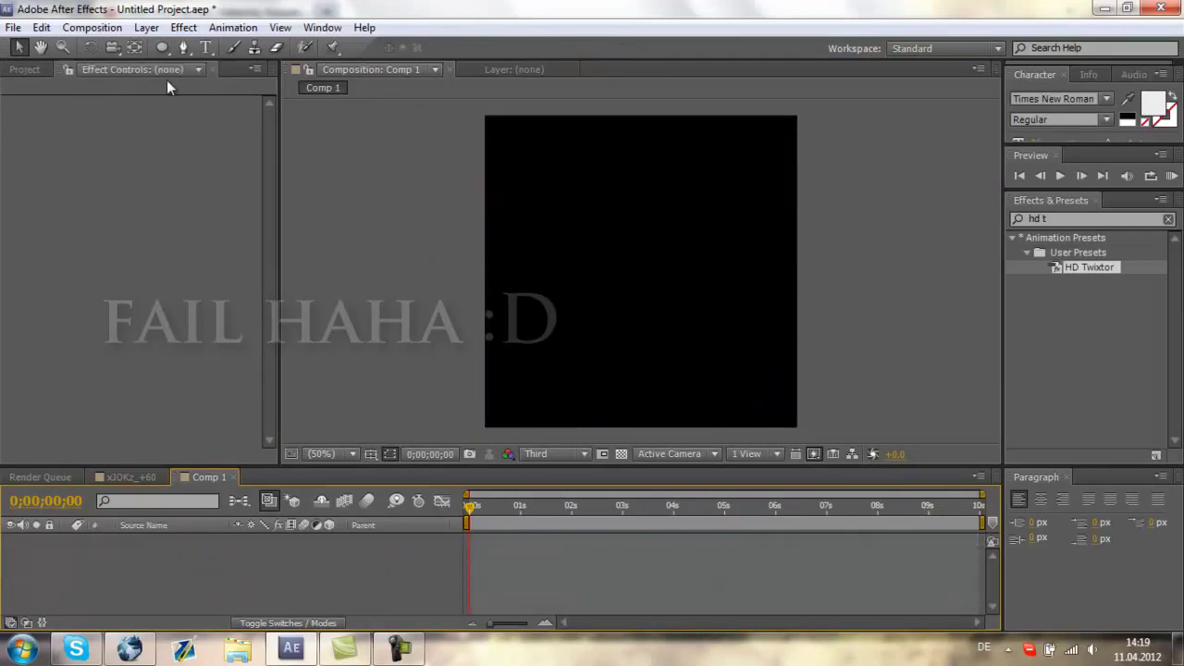
# Step: Add a fresh comp-sized circle on Shape Layer 1 and turn off Ellipse 1's Fill
pyautogui.doubleClick(162, 49)
pyautogui.press('v')
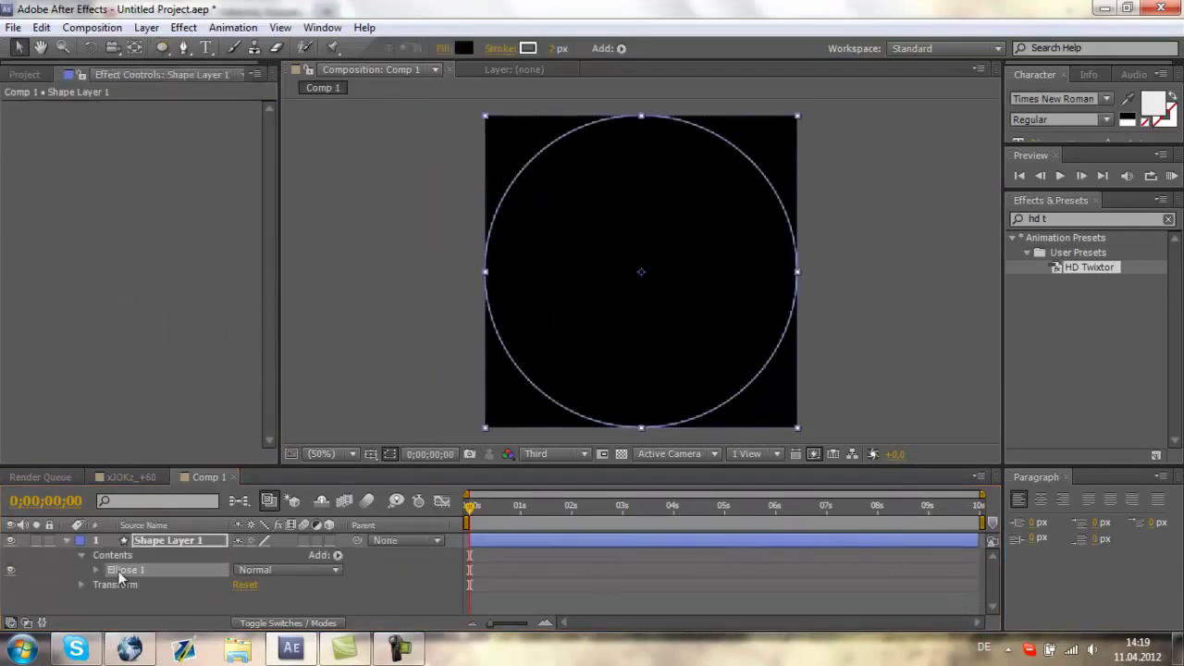
pyautogui.click(157, 542)
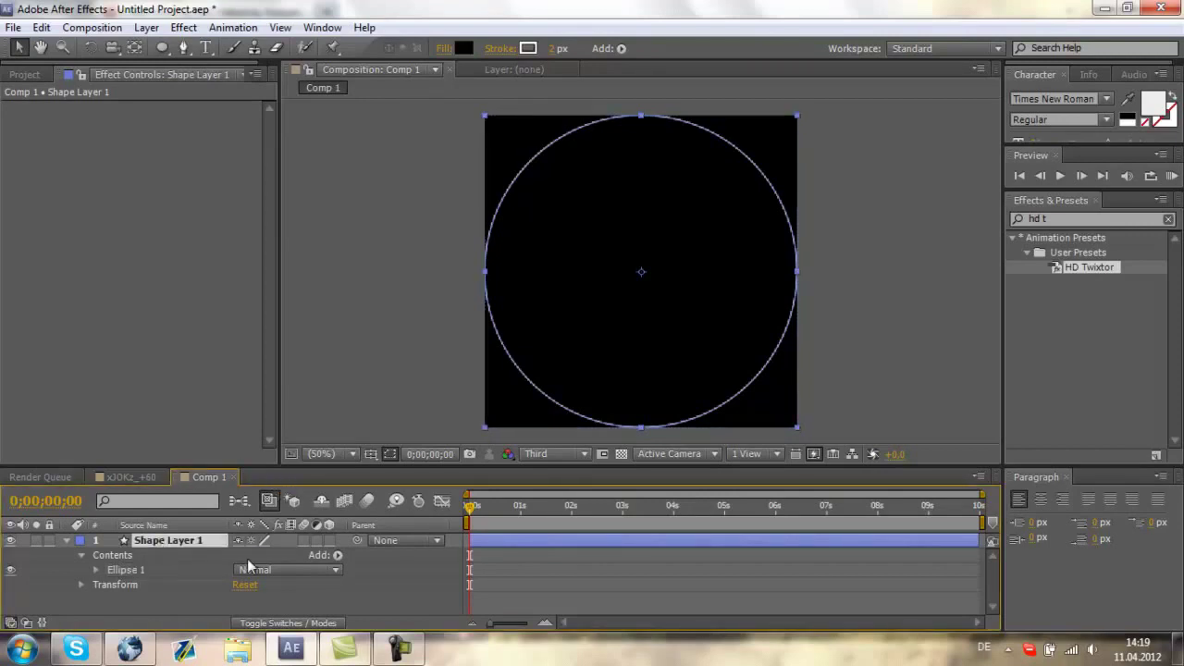
pyautogui.press('s')
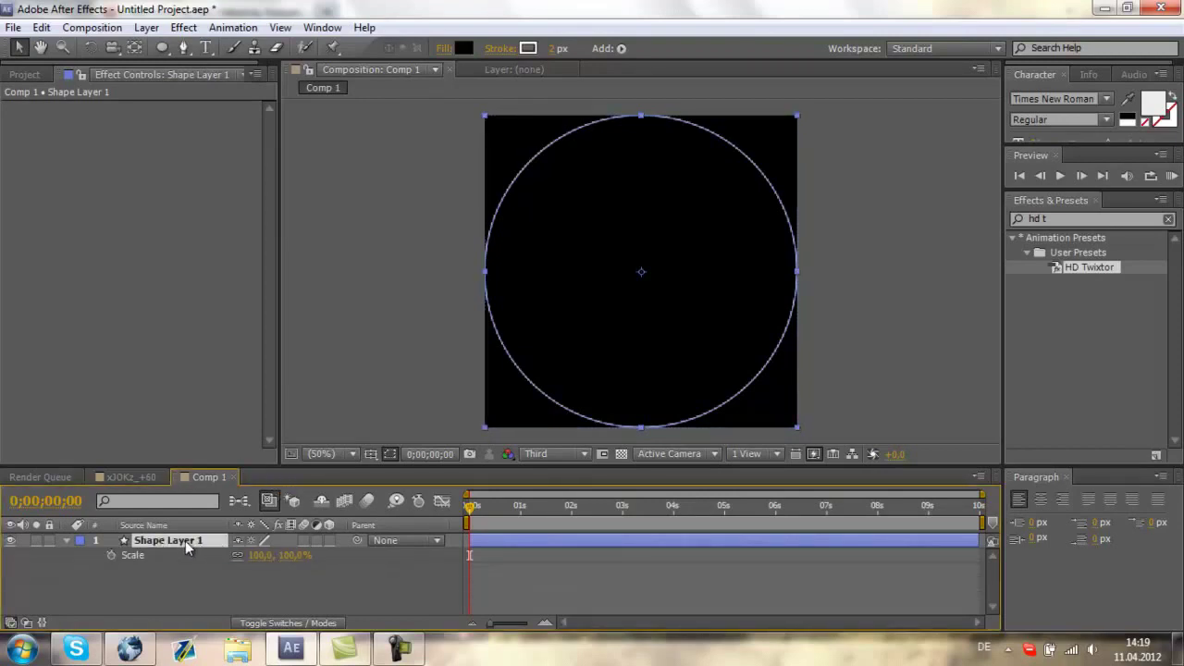
pyautogui.press('s')
pyautogui.click(69, 541)
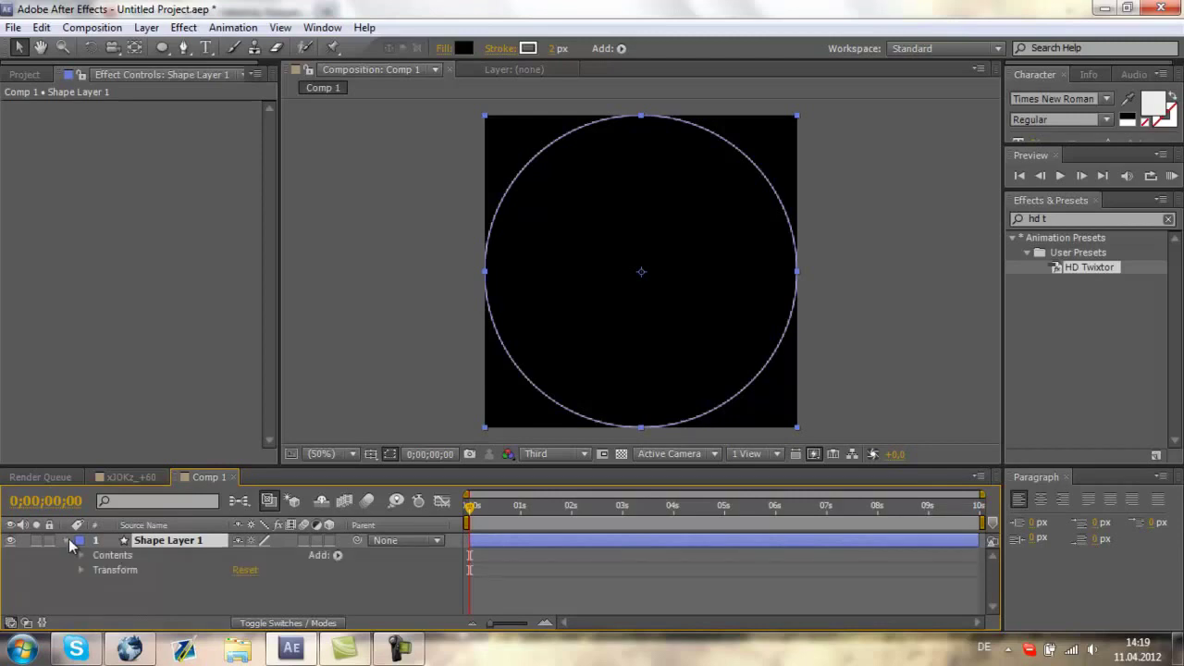
pyautogui.click(81, 556)
pyautogui.click(95, 570)
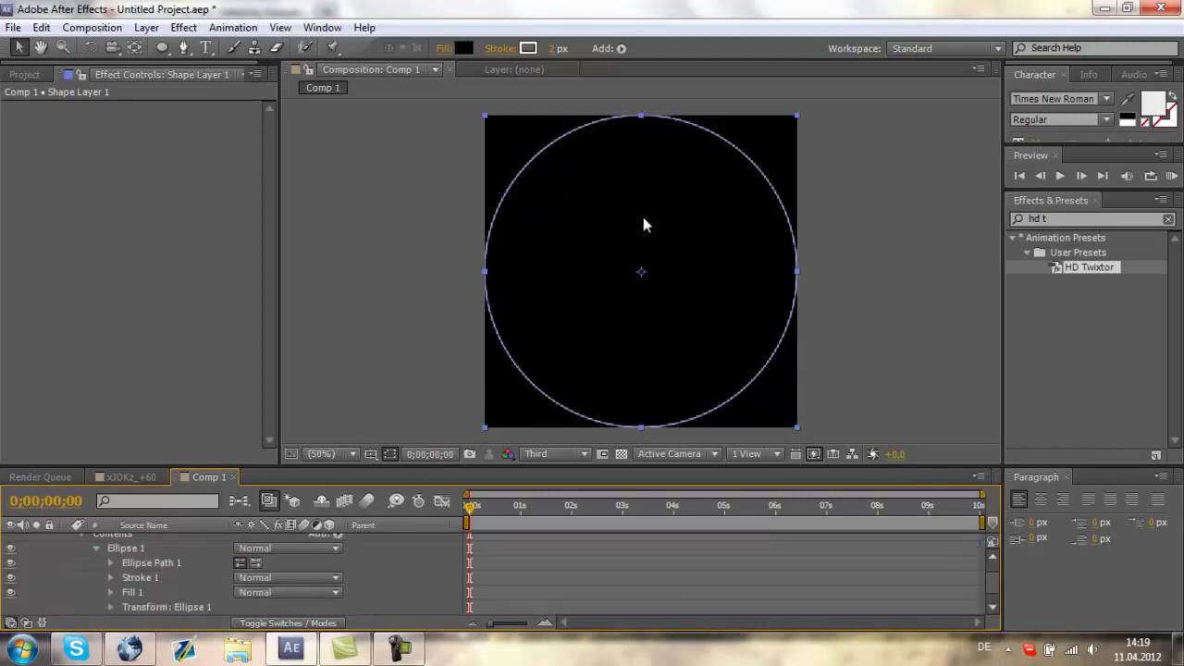
pyautogui.click(11, 593)
pyautogui.scroll(-1, 222, 585)
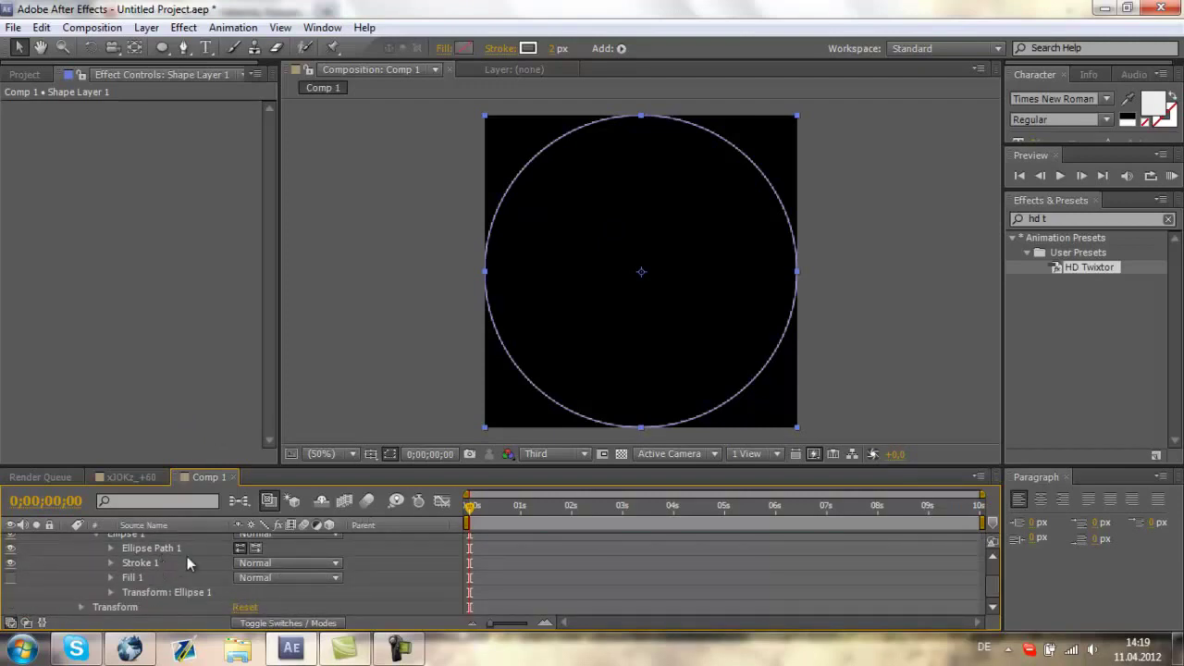
pyautogui.scroll(3, 236, 538)
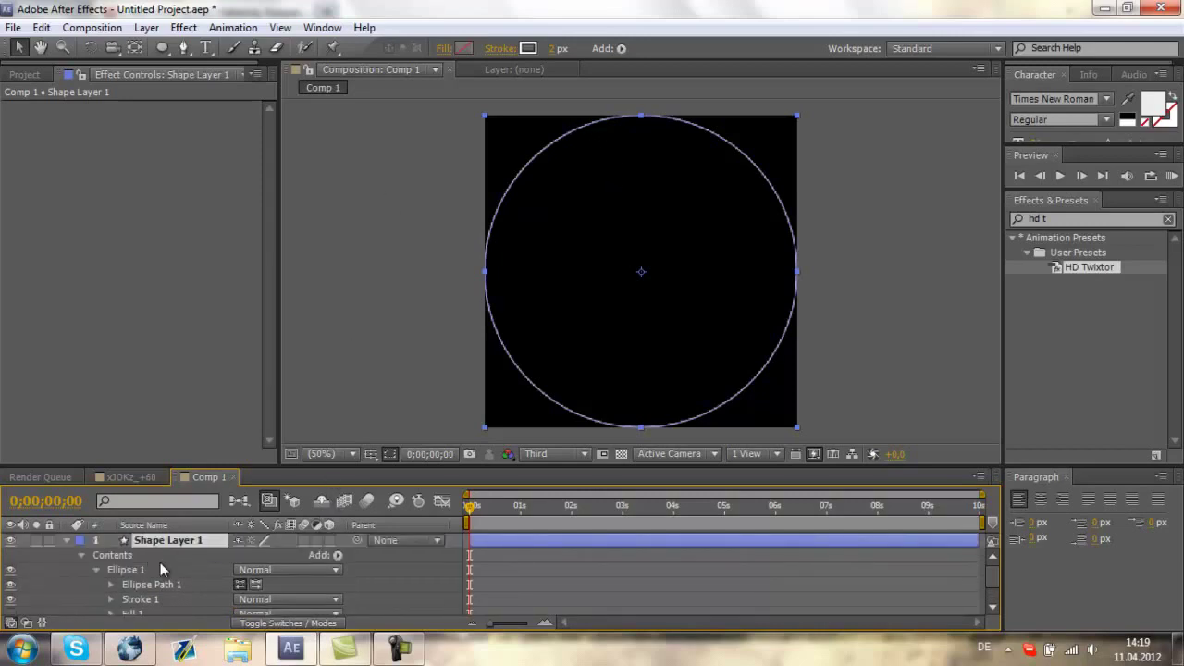
# Step: Set Shape Layer 1's Scale to 90%
pyautogui.press('s')
pyautogui.click(294, 555)
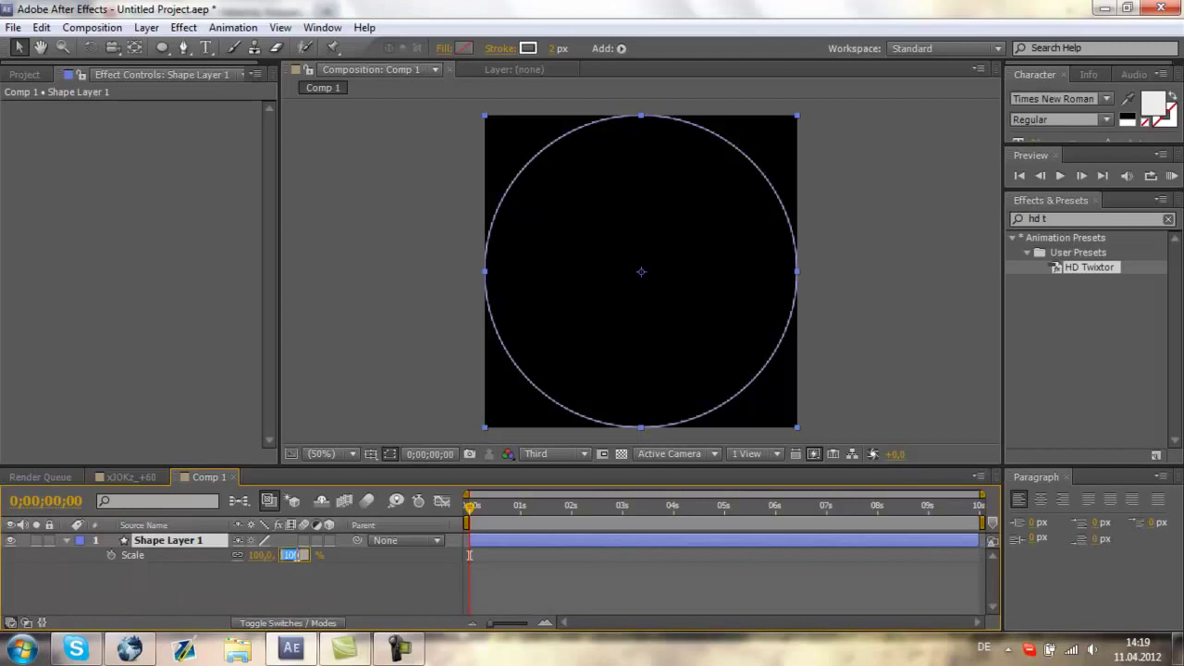
pyautogui.write('90')
pyautogui.click(135, 366)
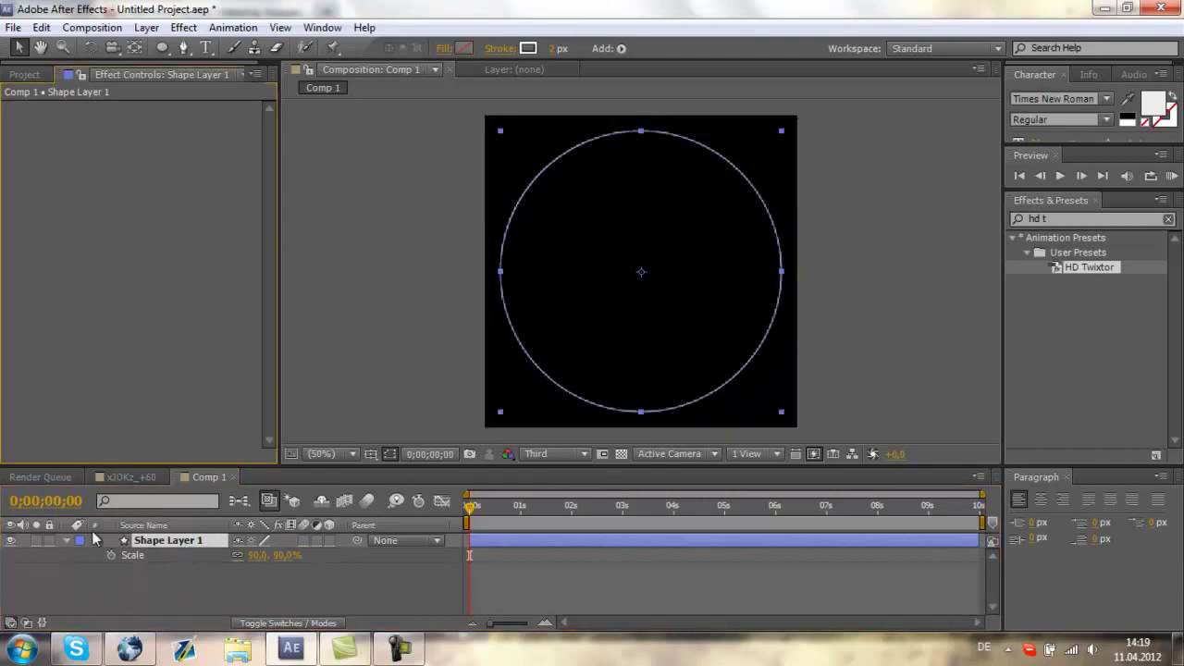
# Step: Duplicate the circle layer and scale Shape Layer 2 to 80%
pyautogui.click(173, 543)
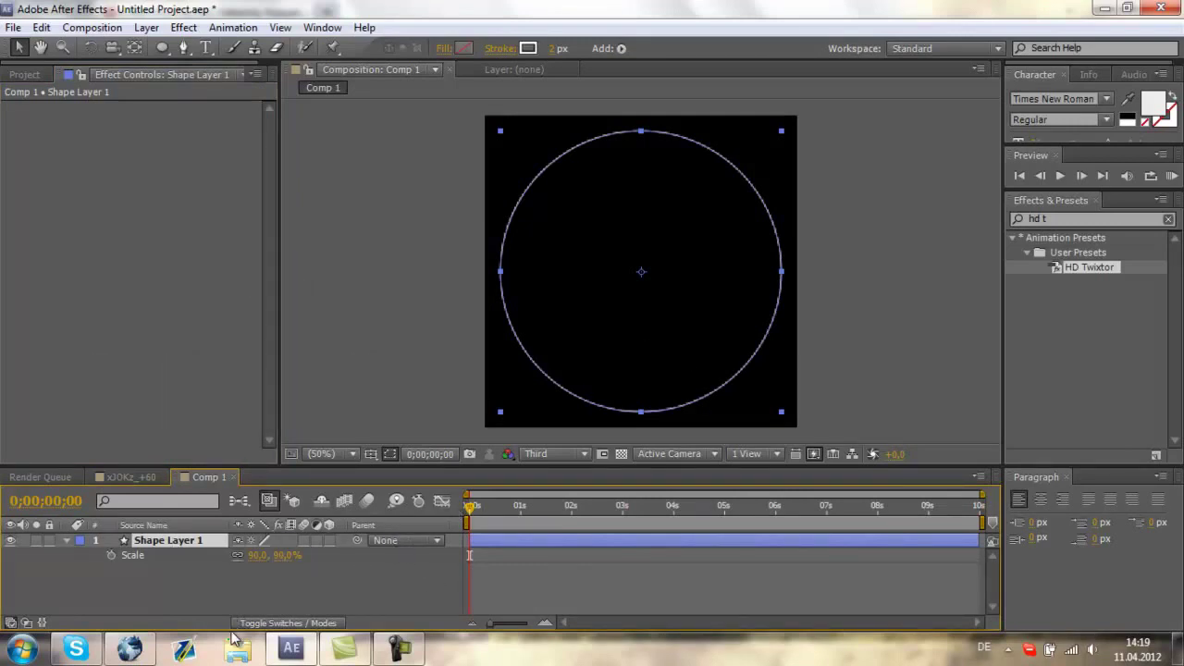
pyautogui.hotkey('ctrl', 'd')
pyautogui.hotkey('ctrl', 'd')
pyautogui.click(192, 553)
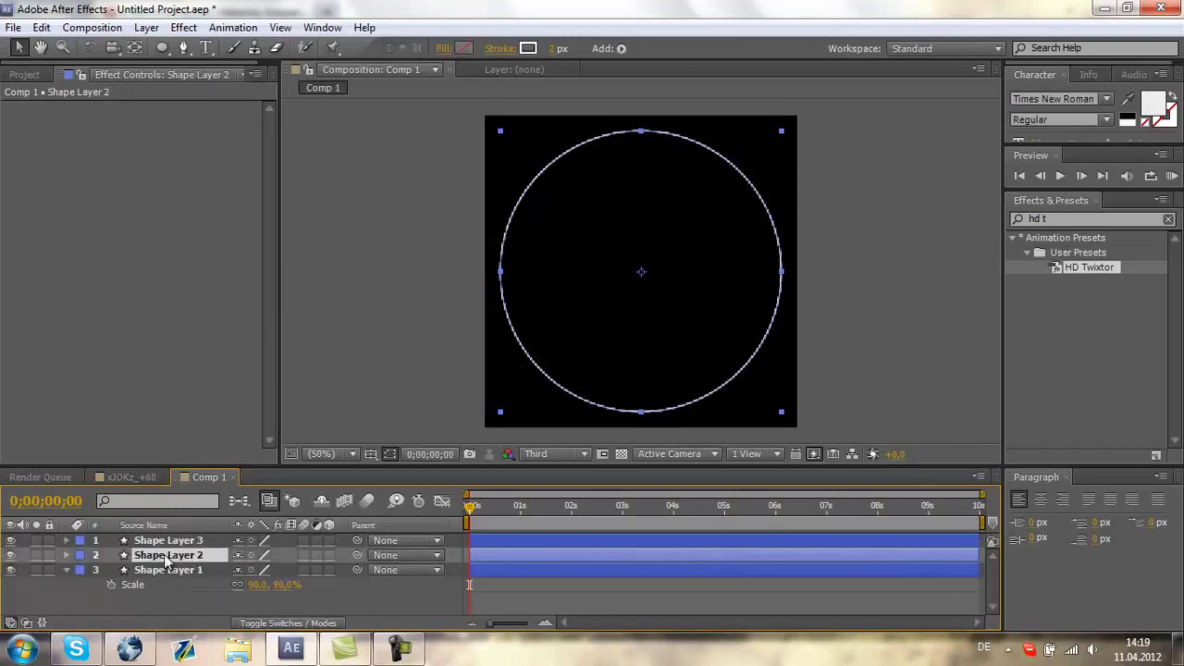
pyautogui.press('s')
pyautogui.click(259, 570)
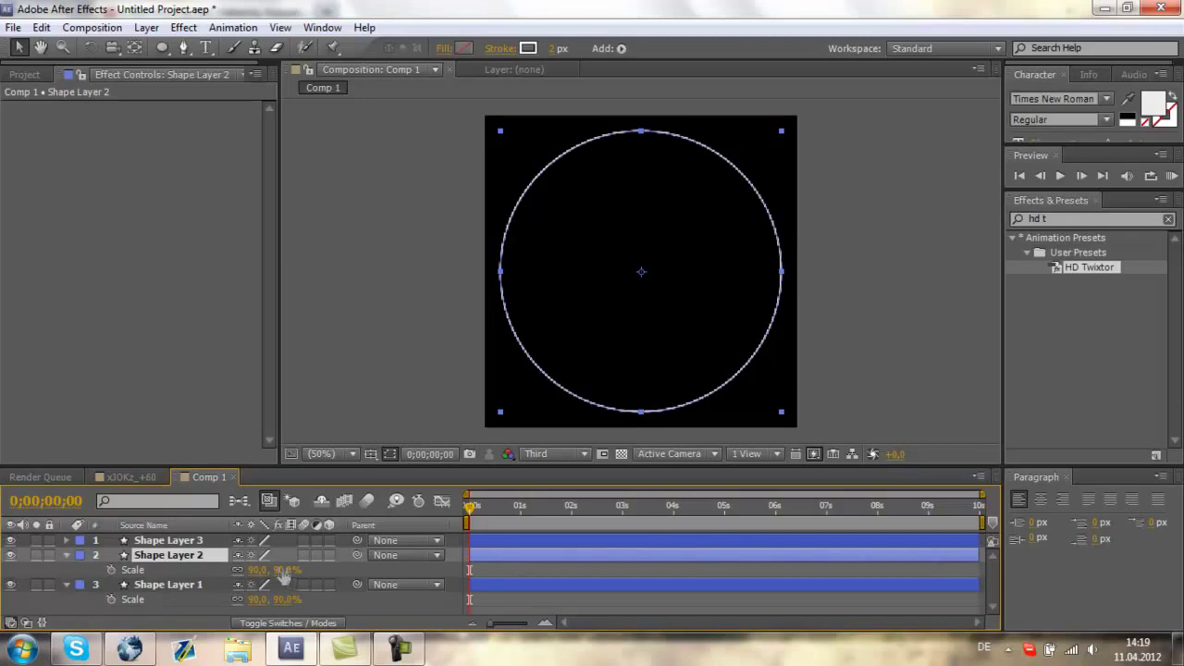
pyautogui.write('80')
pyautogui.press('Return')
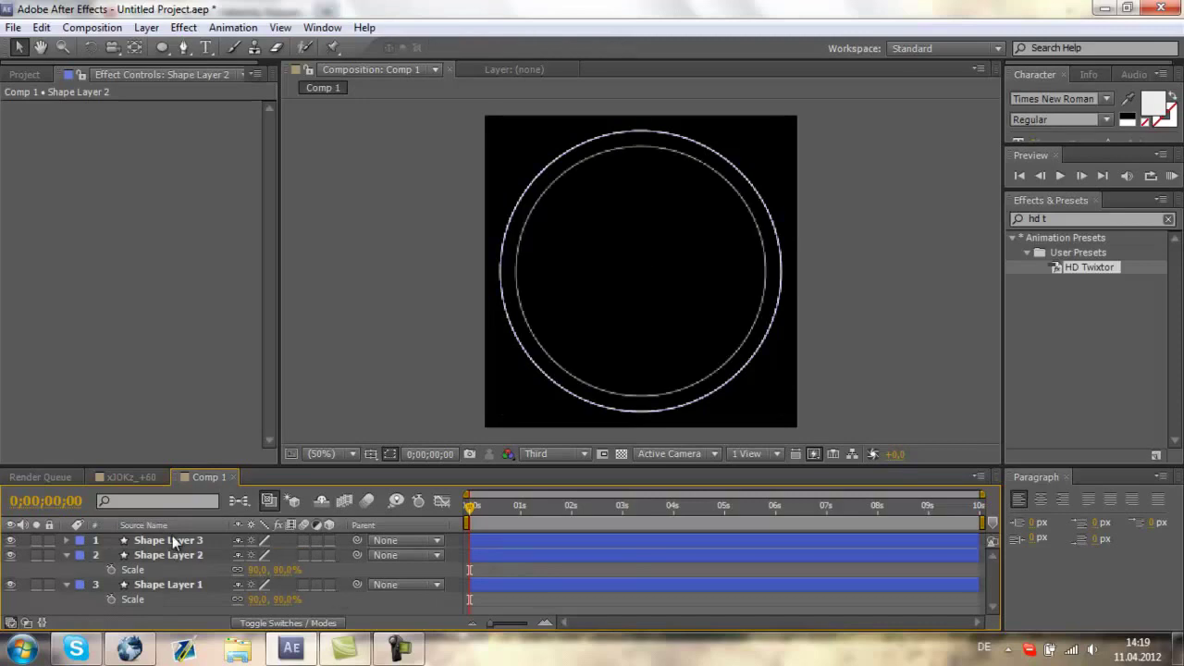
# Step: Scale Shape Layer 3 to 85% and collapse the rings' Scale properties
pyautogui.click(173, 539)
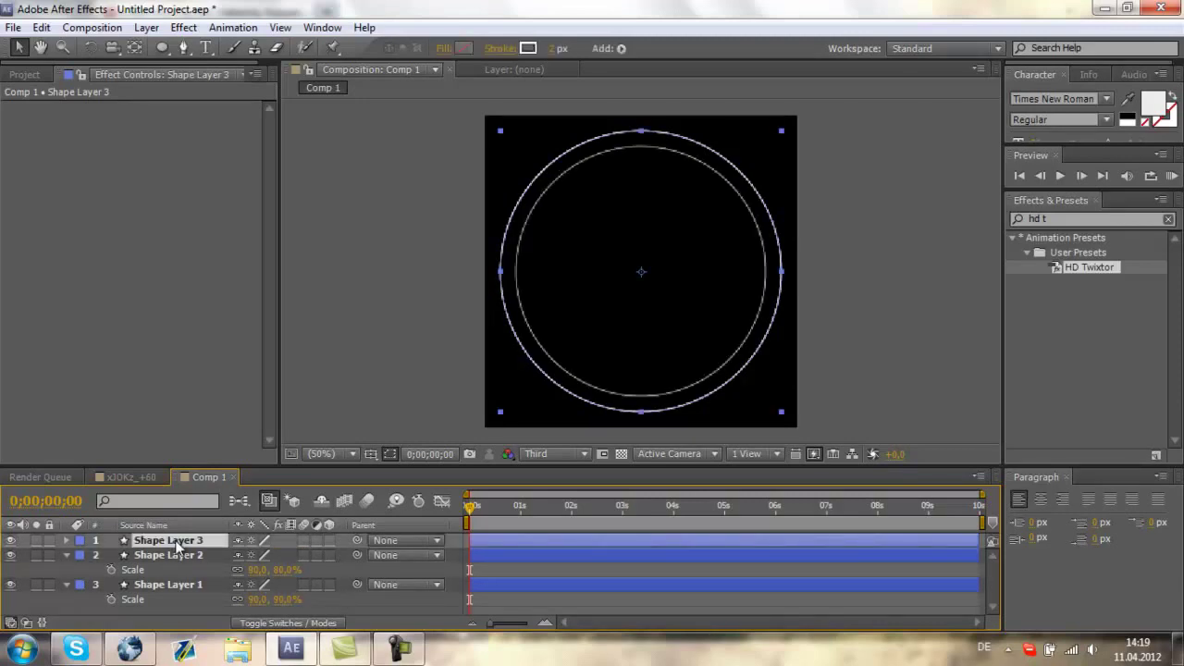
pyautogui.press('s')
pyautogui.click(286, 555)
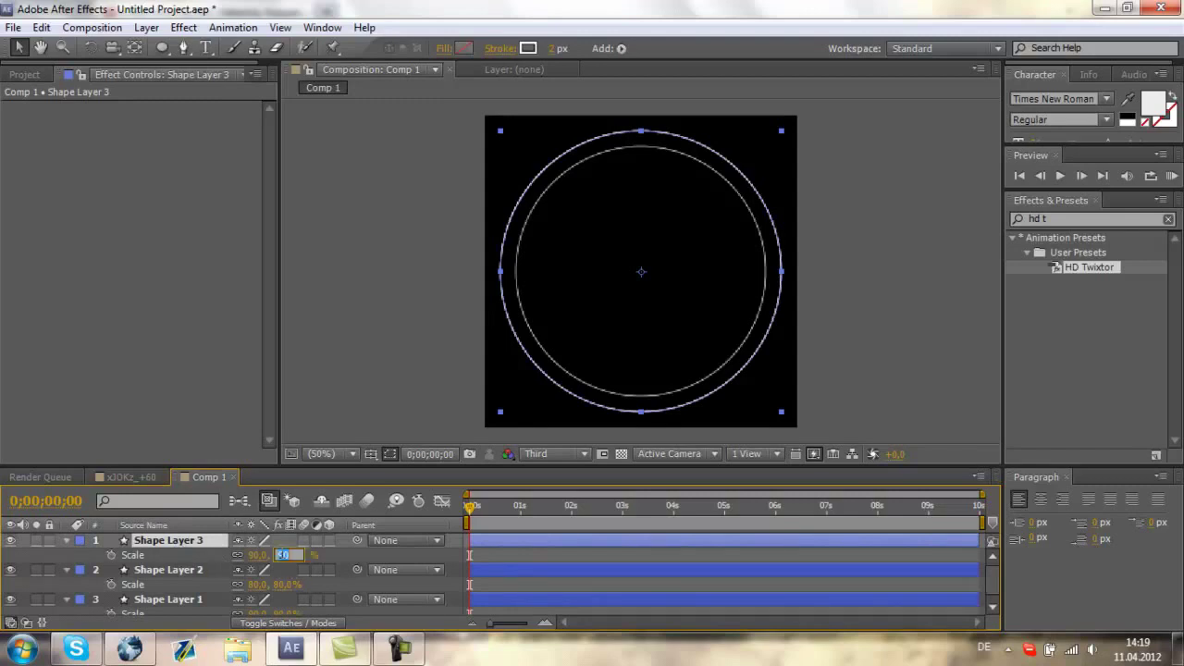
pyautogui.write('85')
pyautogui.click(152, 364)
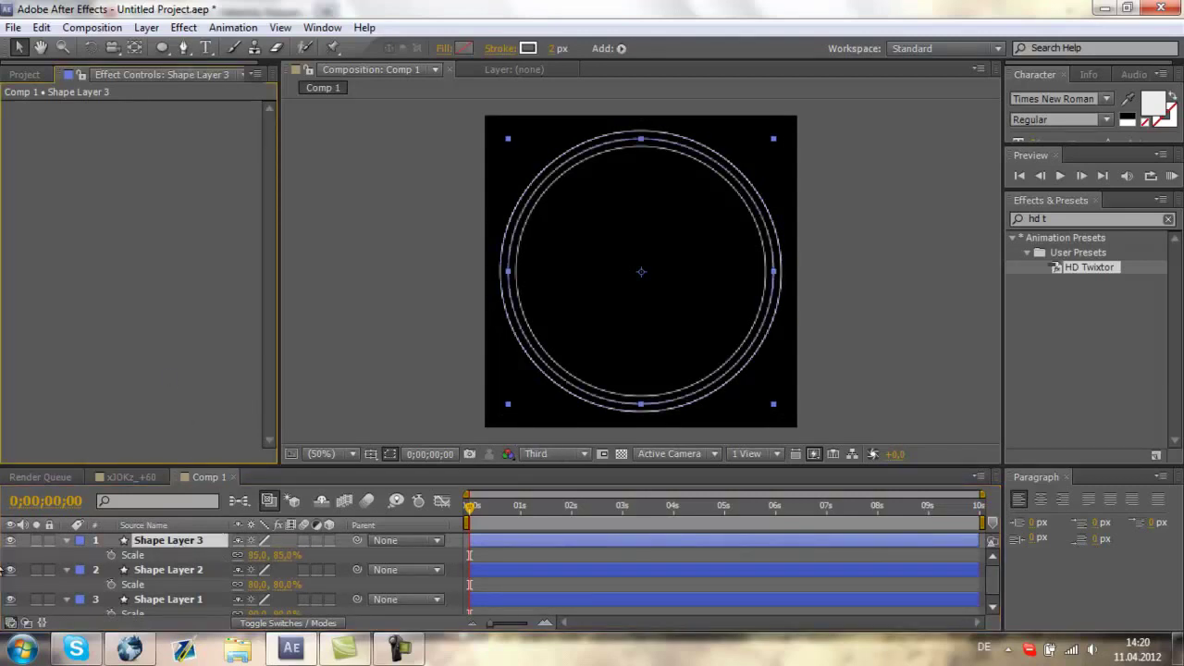
pyautogui.click(158, 544)
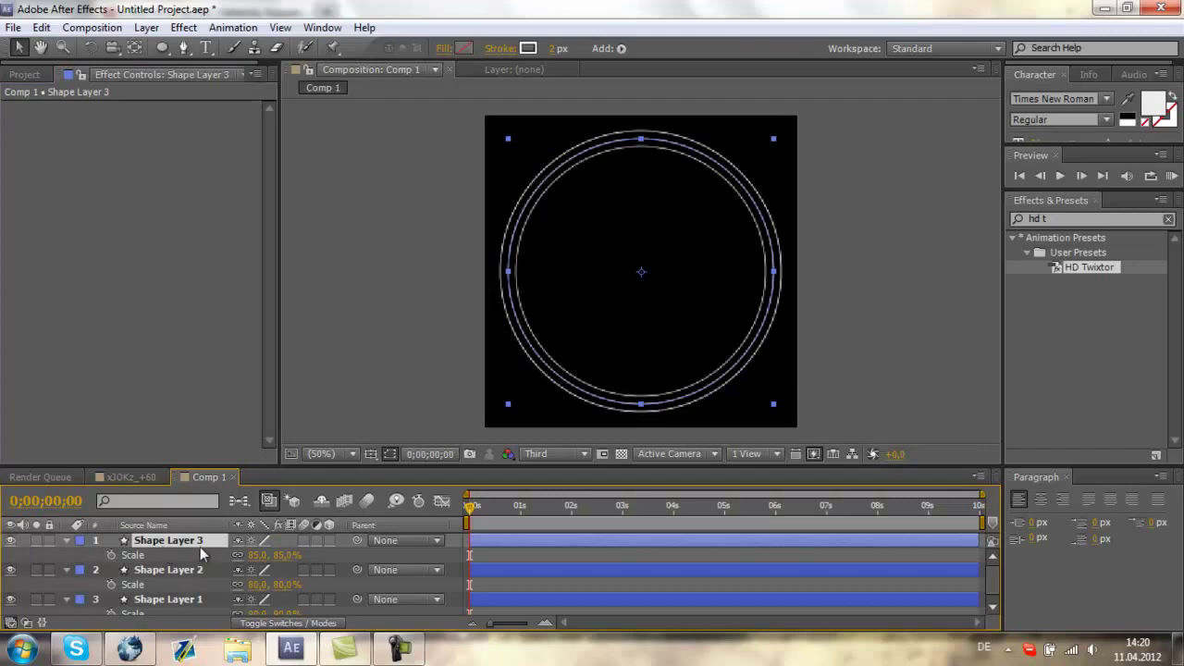
pyautogui.click(88, 547)
# Step: Set Shape Layer 3's Stroke 1 width to 29
pyautogui.click(67, 540)
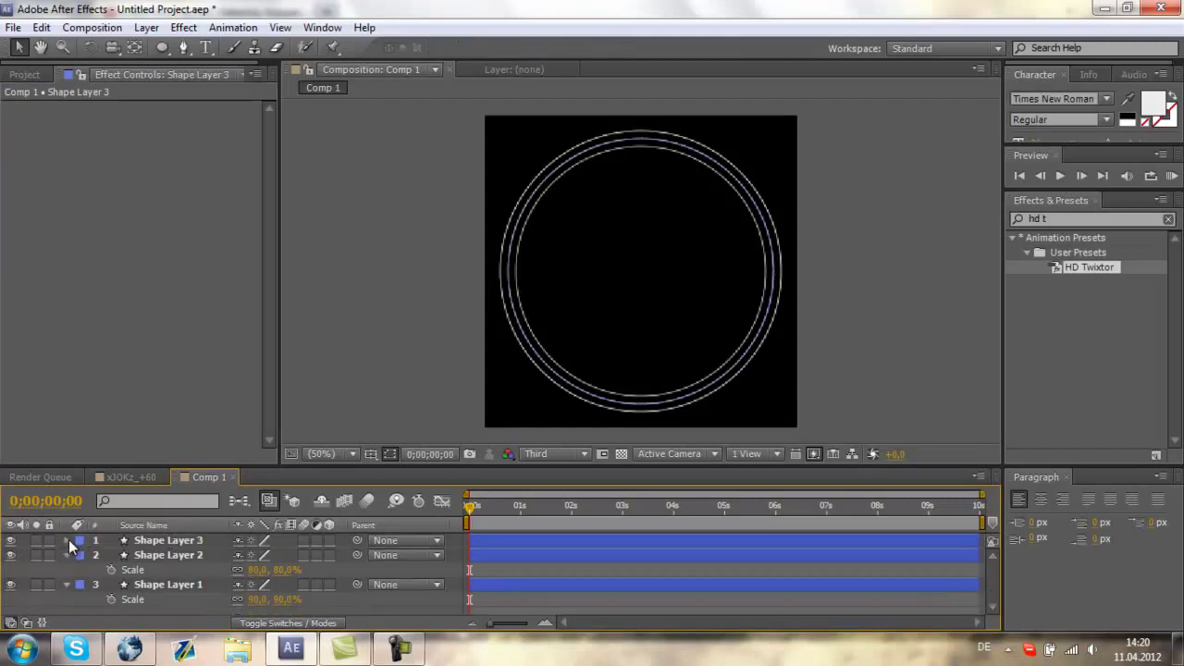
pyautogui.click(67, 541)
pyautogui.click(81, 555)
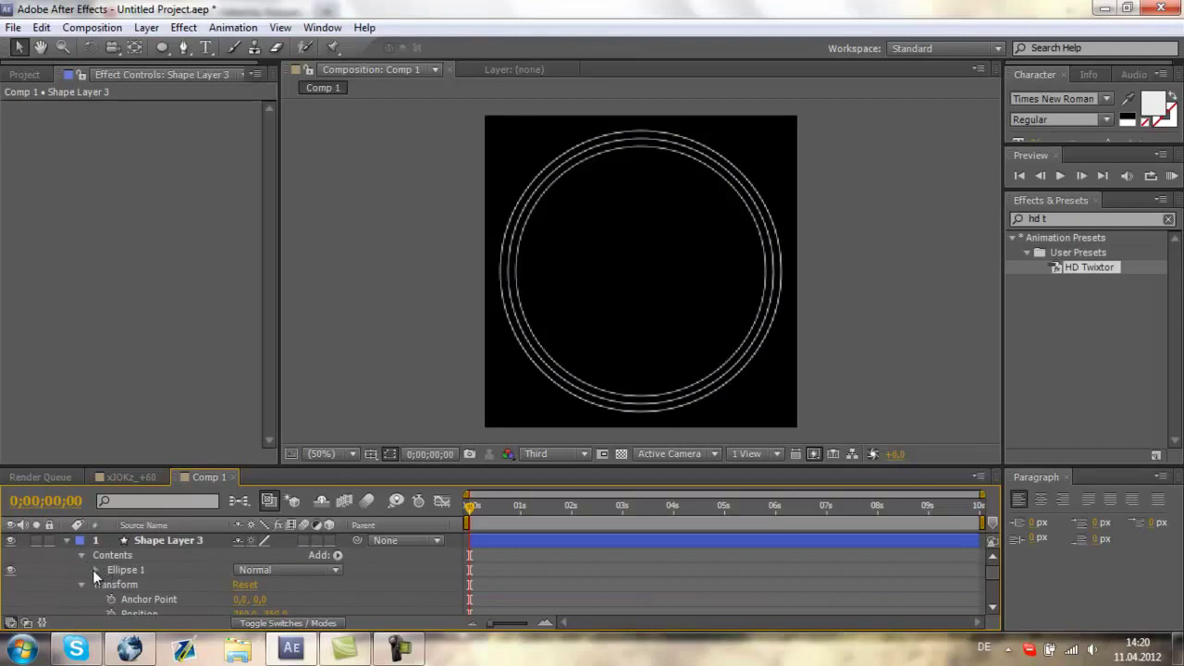
pyautogui.click(95, 570)
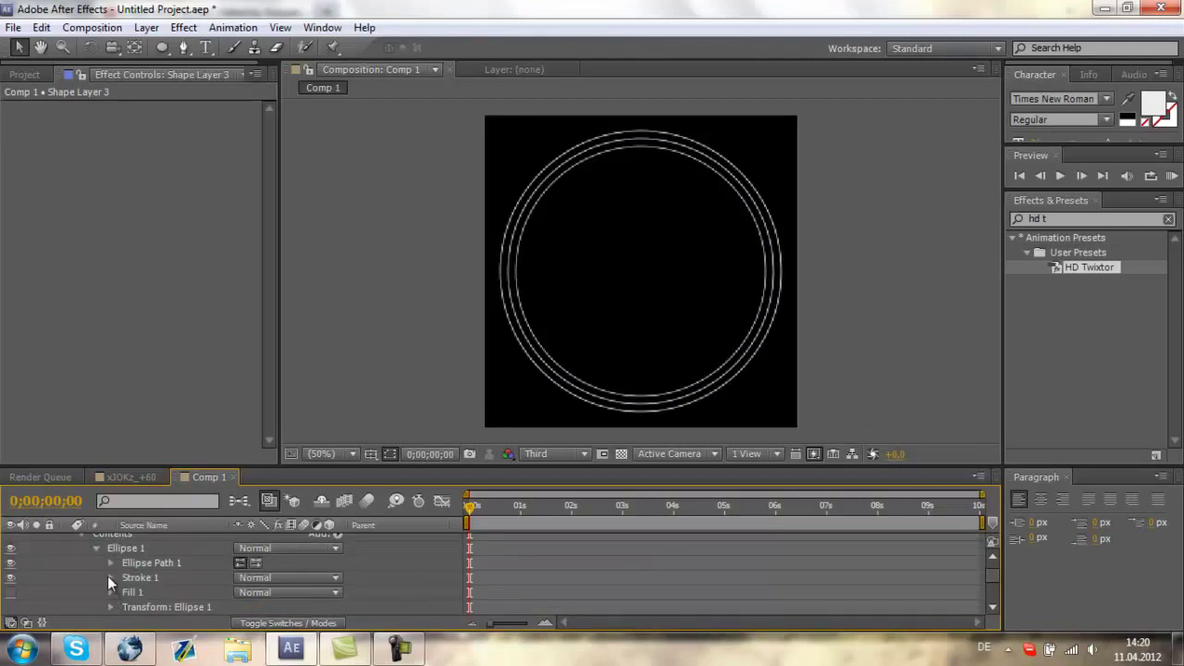
pyautogui.click(110, 577)
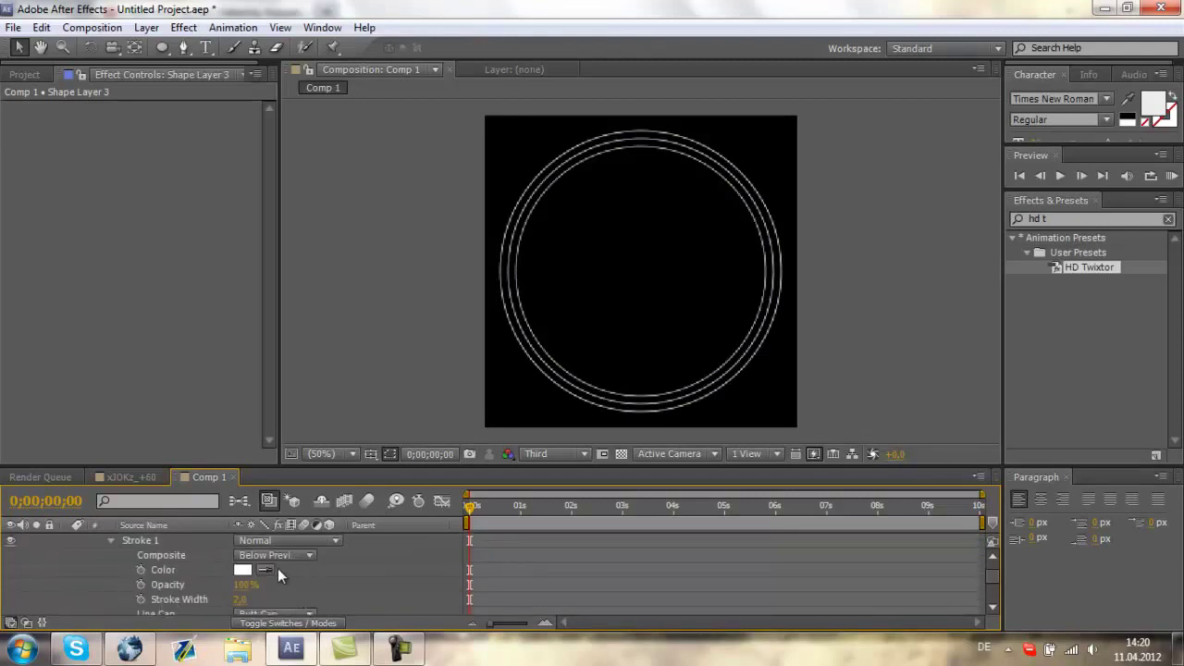
pyautogui.scroll(-1, 282, 597)
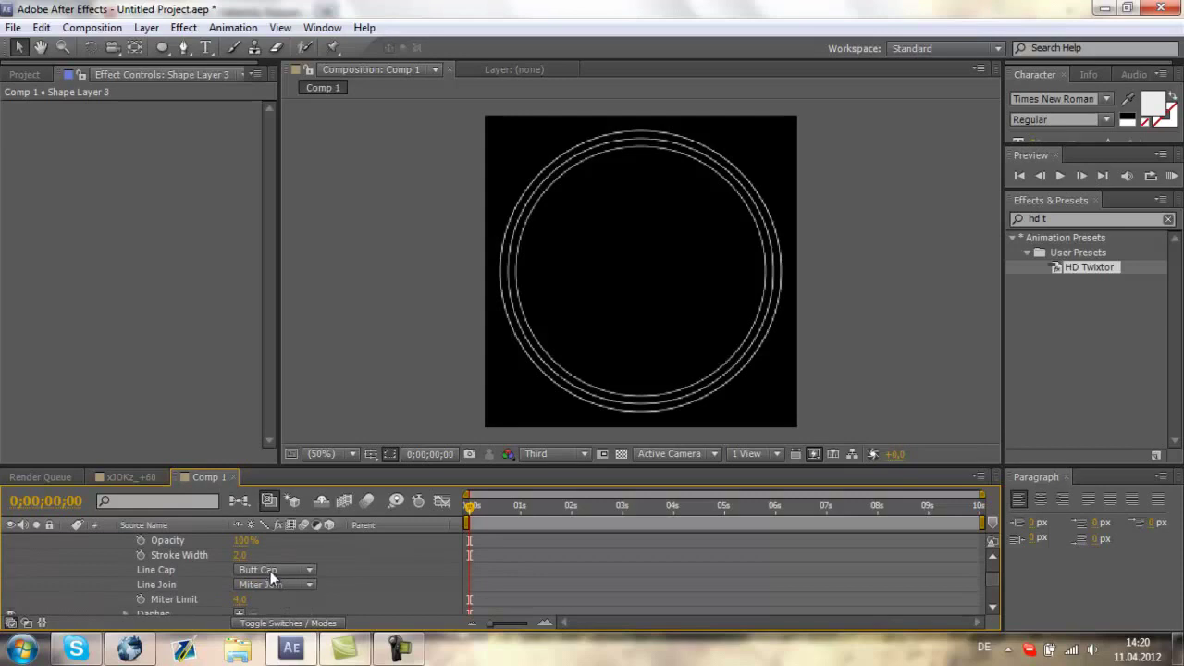
pyautogui.click(252, 555)
pyautogui.write('29')
pyautogui.press('Return')
# Step: Add dashes to the stroke with Dash 400 and Gap 400, then preview the ring
pyautogui.scroll(-1, 93, 578)
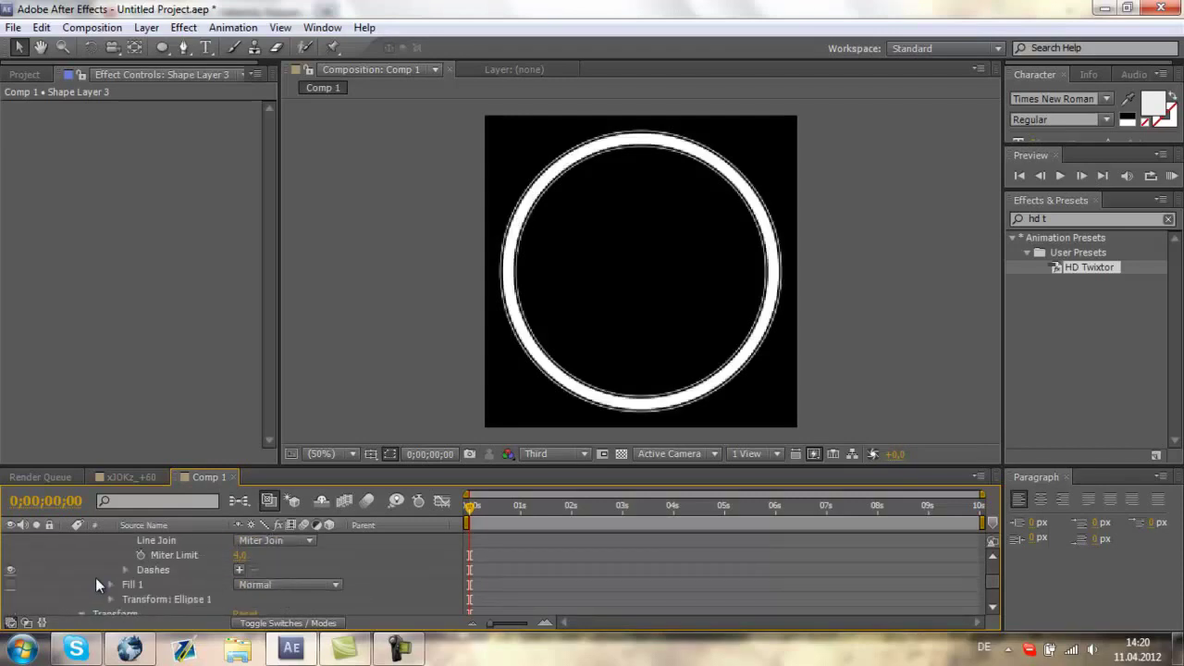
pyautogui.click(240, 570)
pyautogui.click(240, 570)
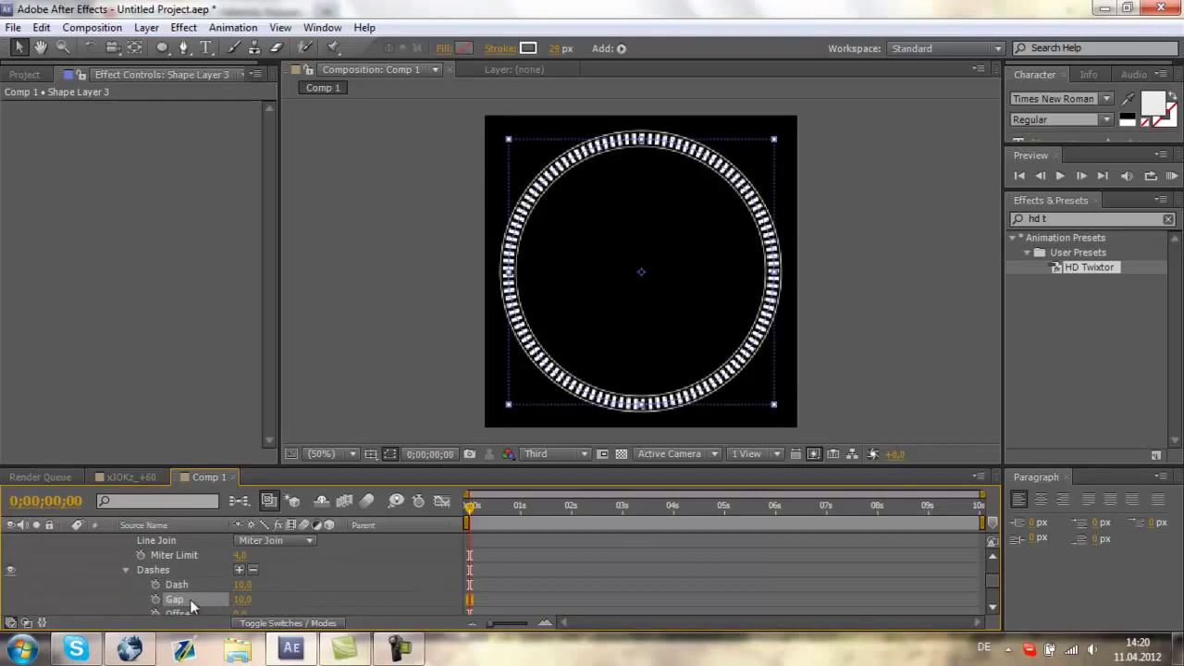
pyautogui.click(242, 585)
pyautogui.write('400')
pyautogui.press('Return')
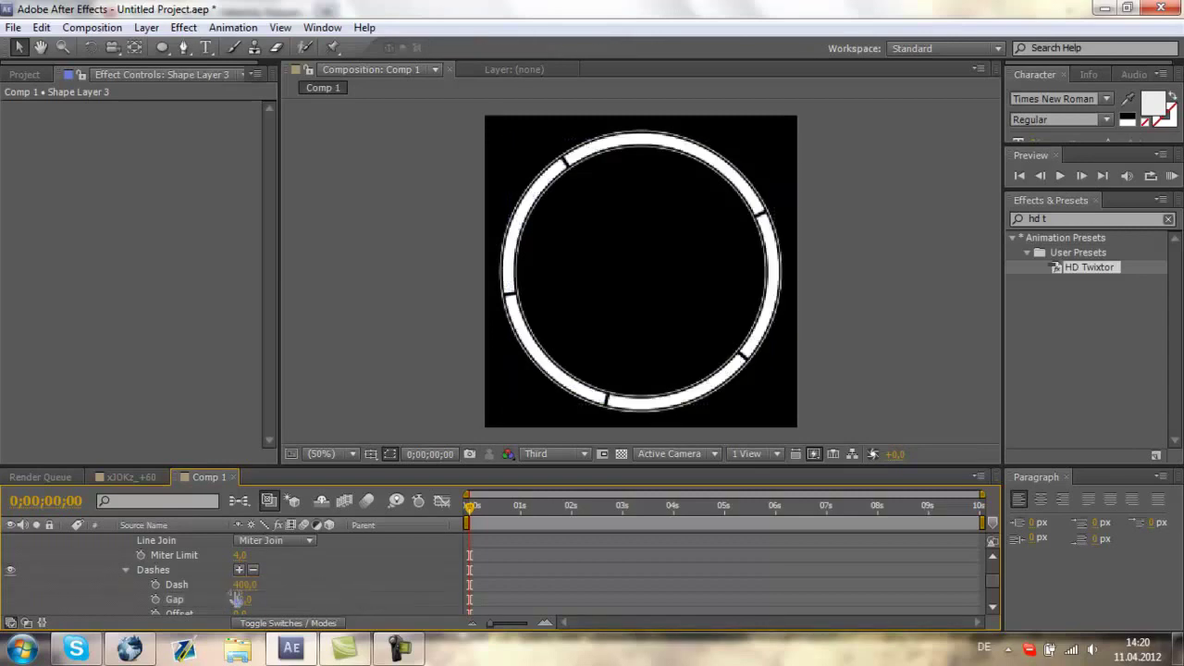
pyautogui.click(235, 599)
pyautogui.write('400')
pyautogui.press('Return')
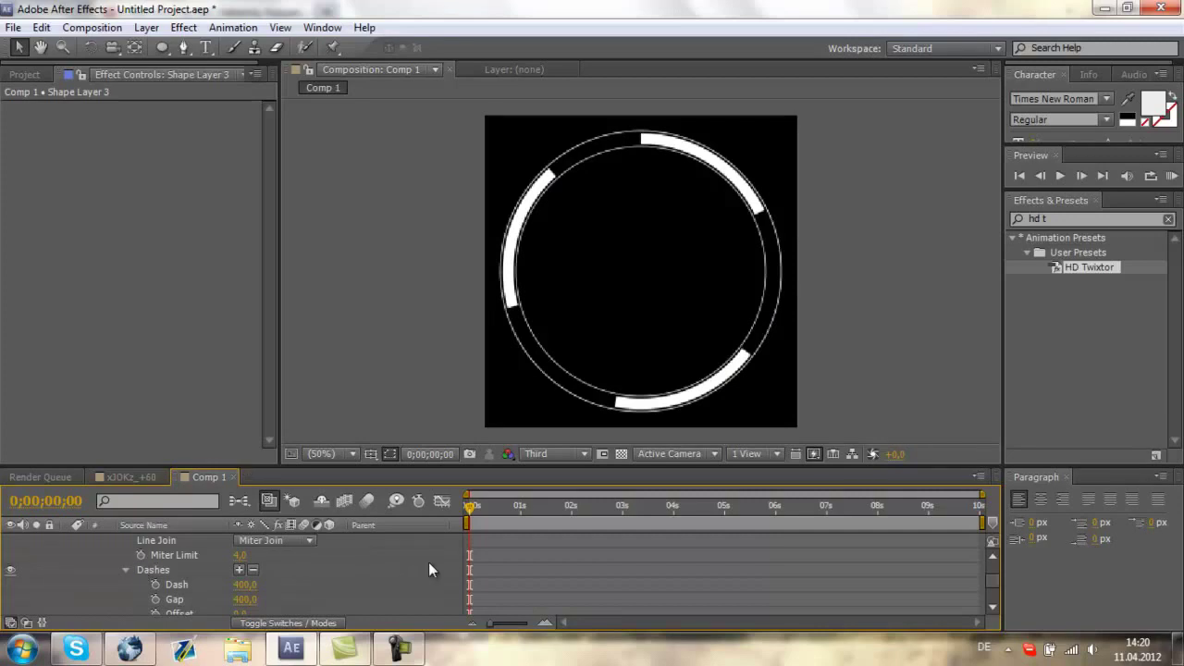
pyautogui.moveTo(470, 507); pyautogui.dragTo(517, 507)
pyautogui.press('Home')
pyautogui.scroll(5, 387, 559)
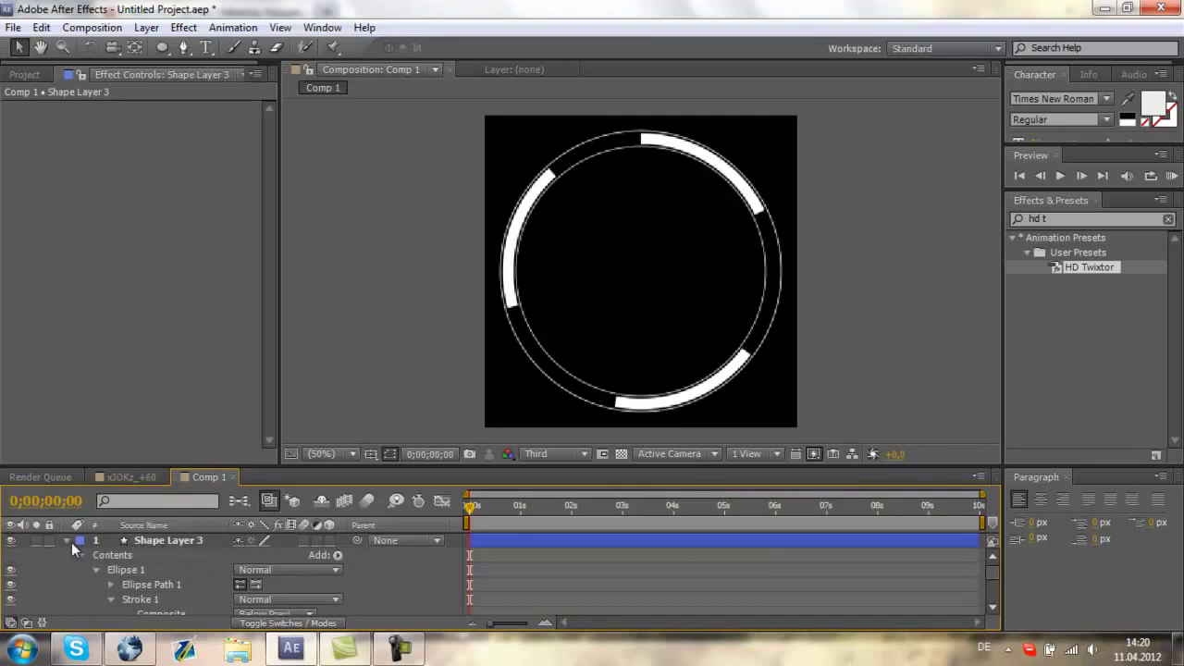
# Step: Keyframe Shape Layer 3's Rotation from 0° at the start to 15 revolutions at the end
pyautogui.click(69, 541)
pyautogui.click(463, 544)
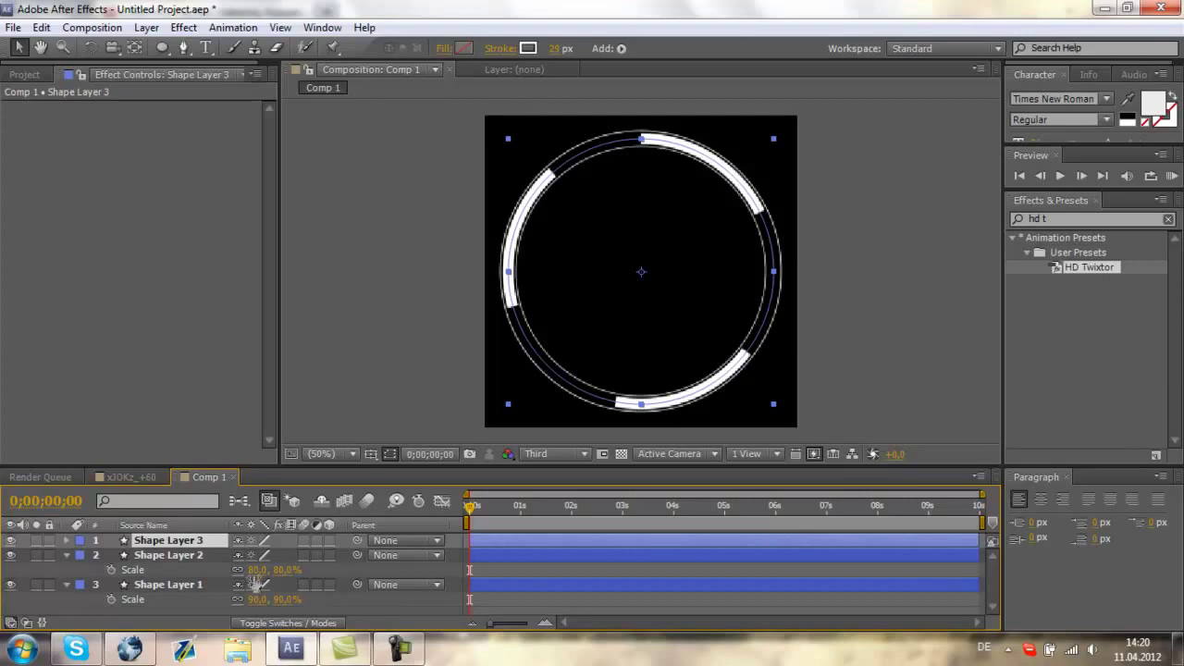
pyautogui.press('r')
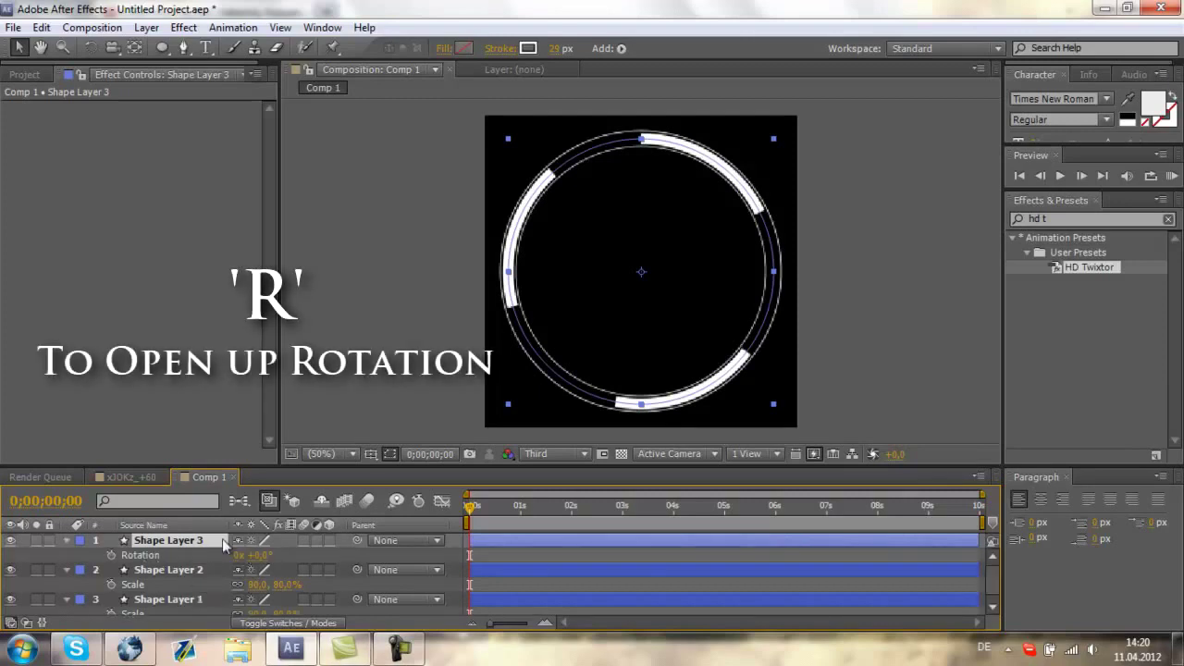
pyautogui.click(111, 555)
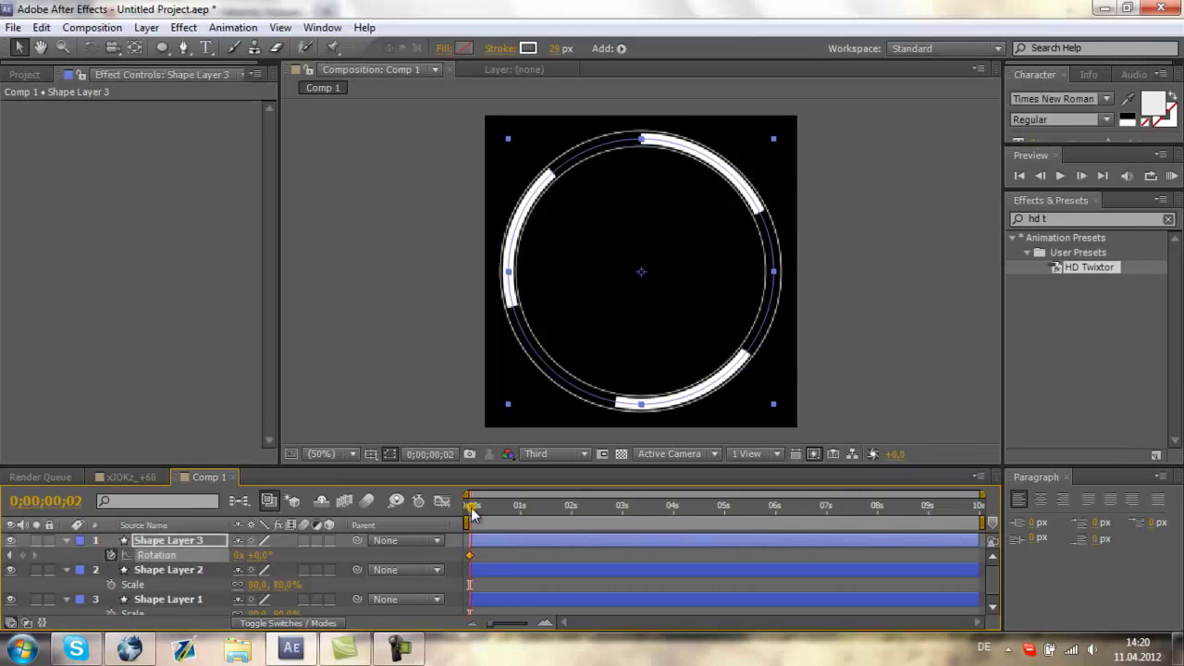
pyautogui.moveTo(471, 505); pyautogui.dragTo(1001, 512)
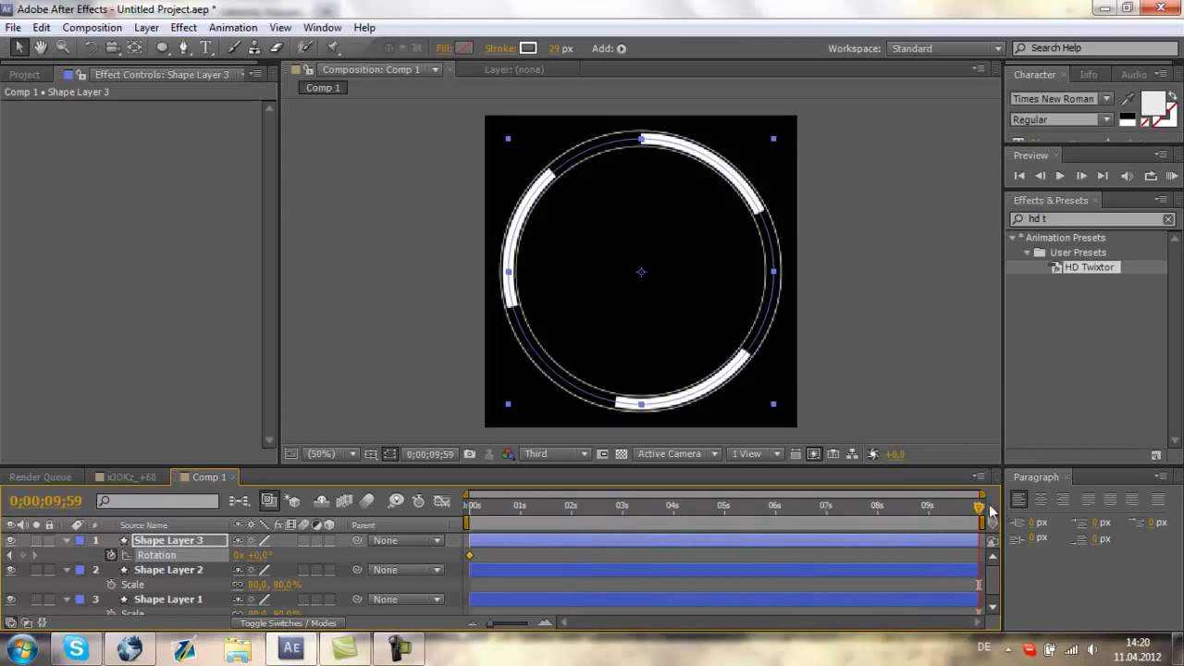
pyautogui.click(245, 561)
pyautogui.click(237, 555)
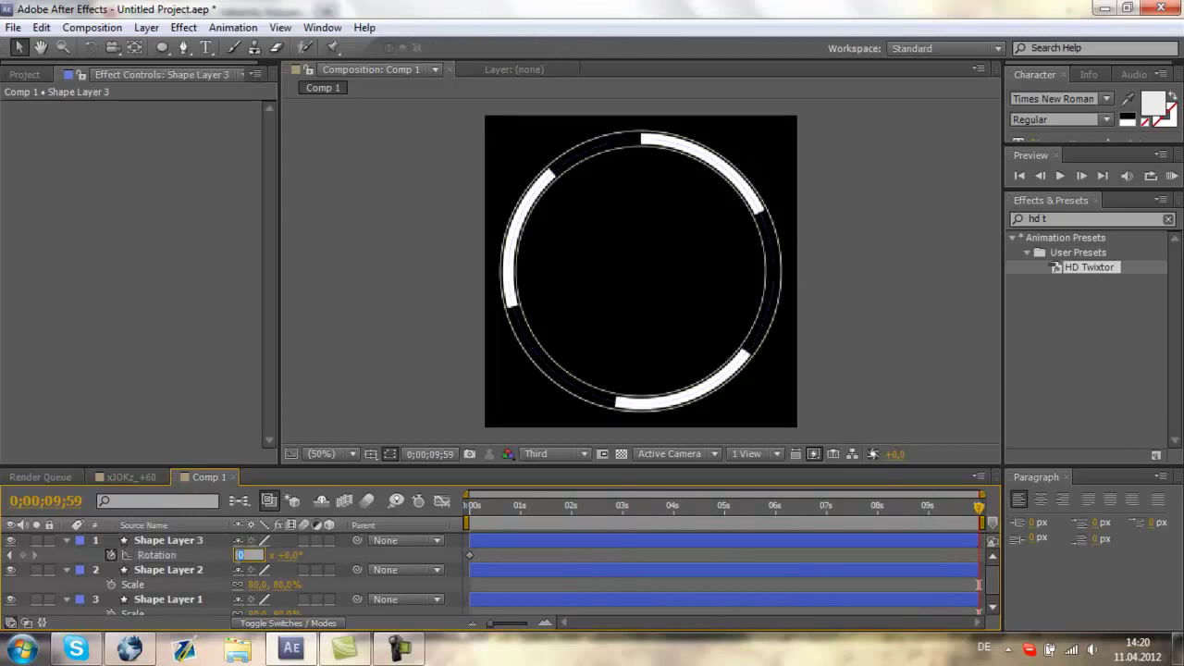
pyautogui.write('15')
pyautogui.press('Return')
pyautogui.moveTo(490, 506); pyautogui.dragTo(2, 478)
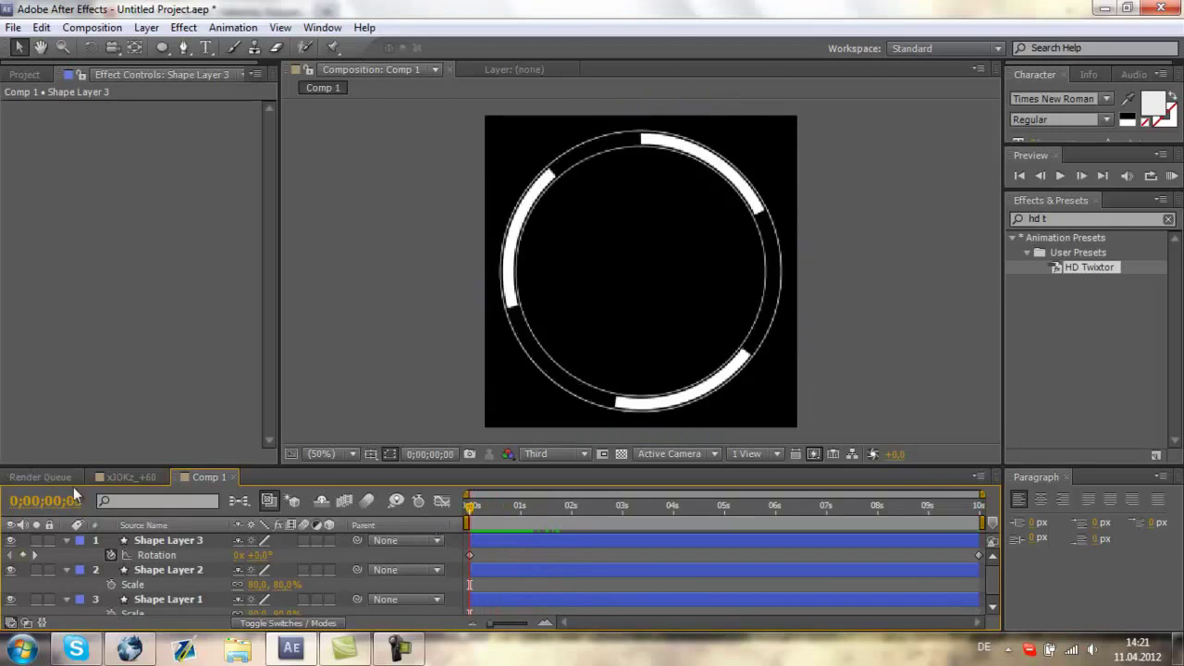
# Step: In xJOKz_+60, drag Comp 1 from the Project panel above the gameplay clip
pyautogui.click(146, 481)
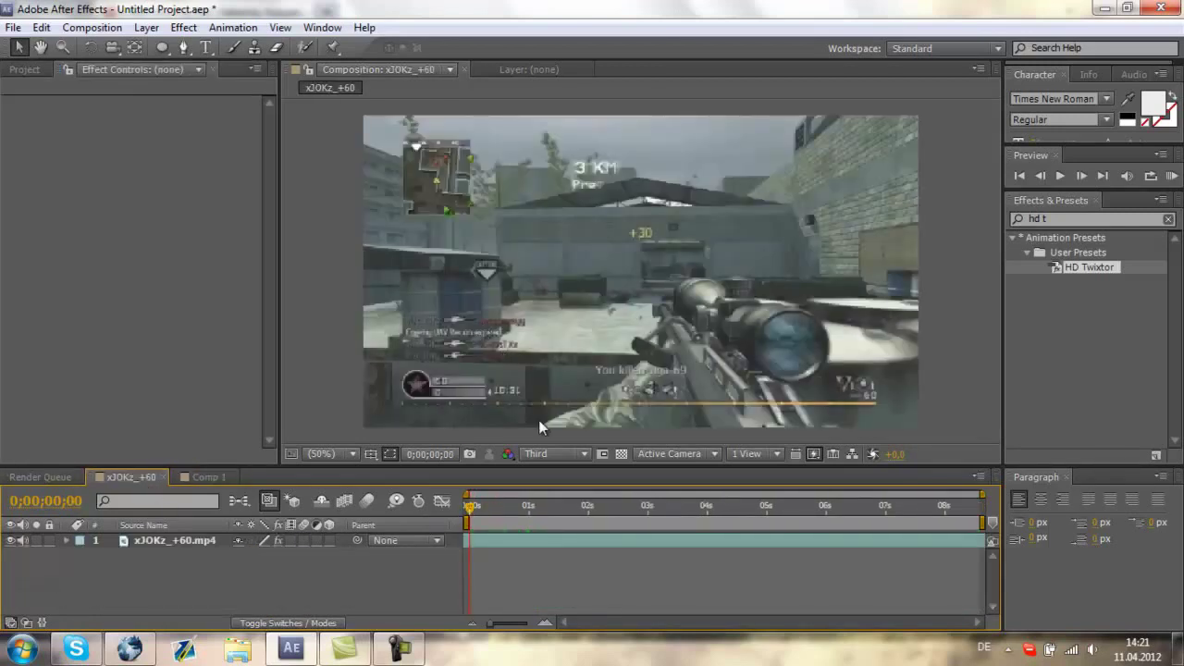
pyautogui.moveTo(470, 510); pyautogui.dragTo(726, 506)
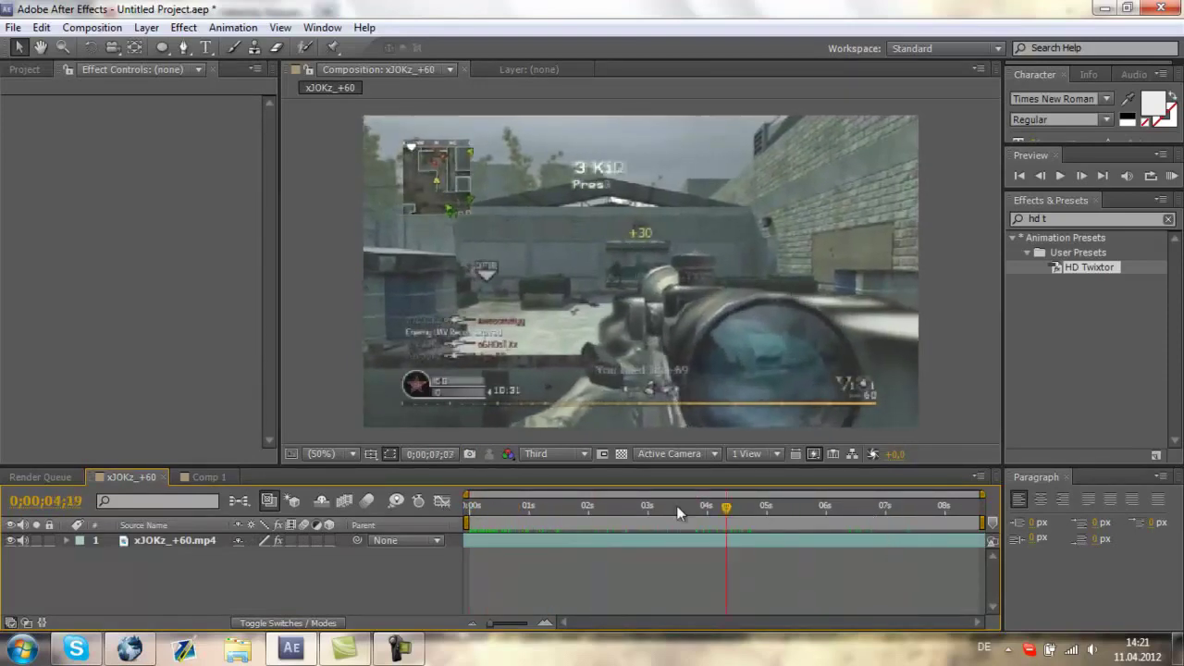
pyautogui.press('Home')
pyautogui.hotkey('ctrl', '0')
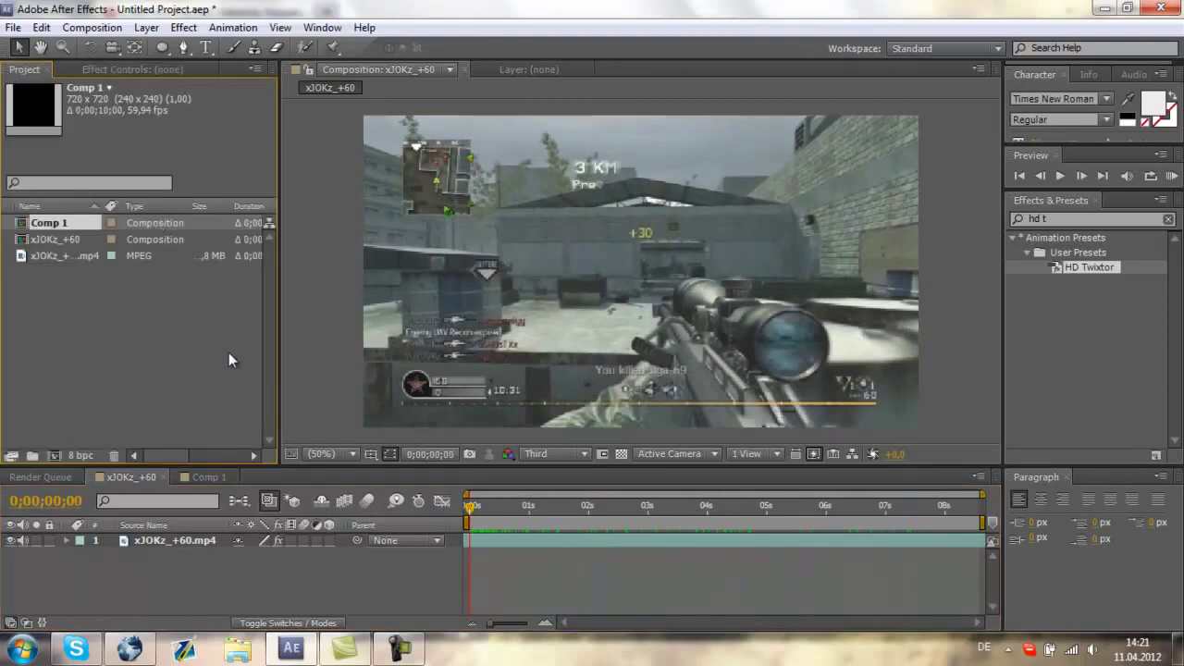
pyautogui.click(65, 279)
pyautogui.moveTo(72, 222); pyautogui.dragTo(157, 515)
pyautogui.click(56, 224)
pyautogui.moveTo(41, 239); pyautogui.dragTo(180, 544)
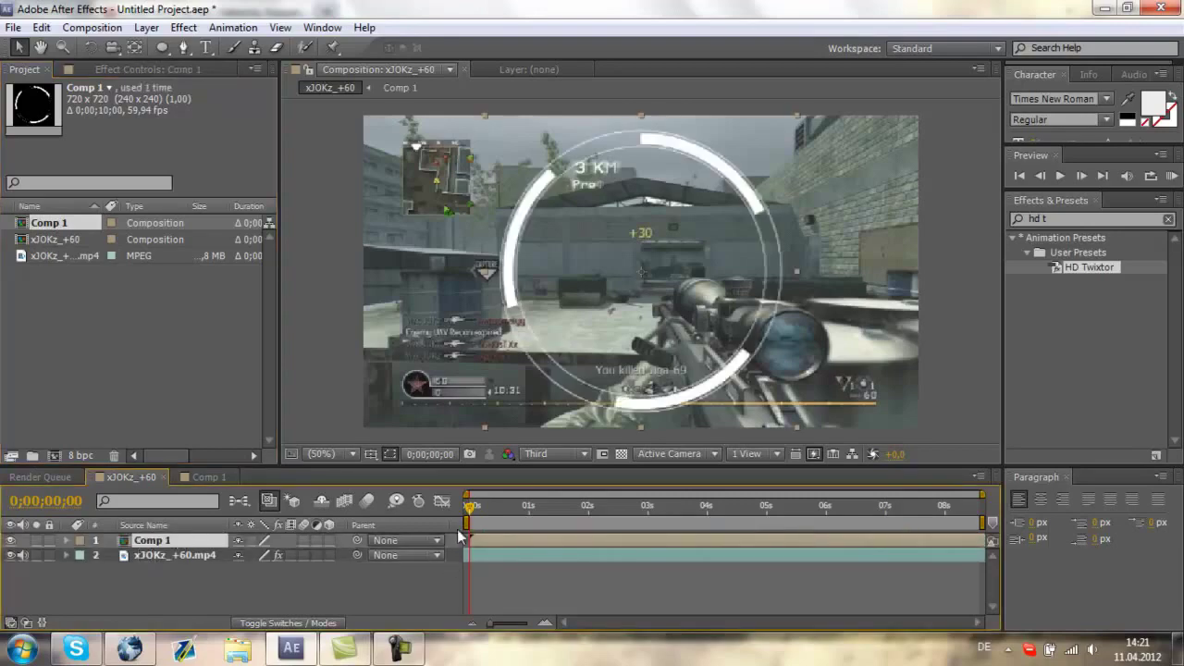
pyautogui.moveTo(471, 509); pyautogui.dragTo(404, 543)
# Step: Scale the Comp 1 ring layer down and drag it onto the sniper scope
pyautogui.press('s')
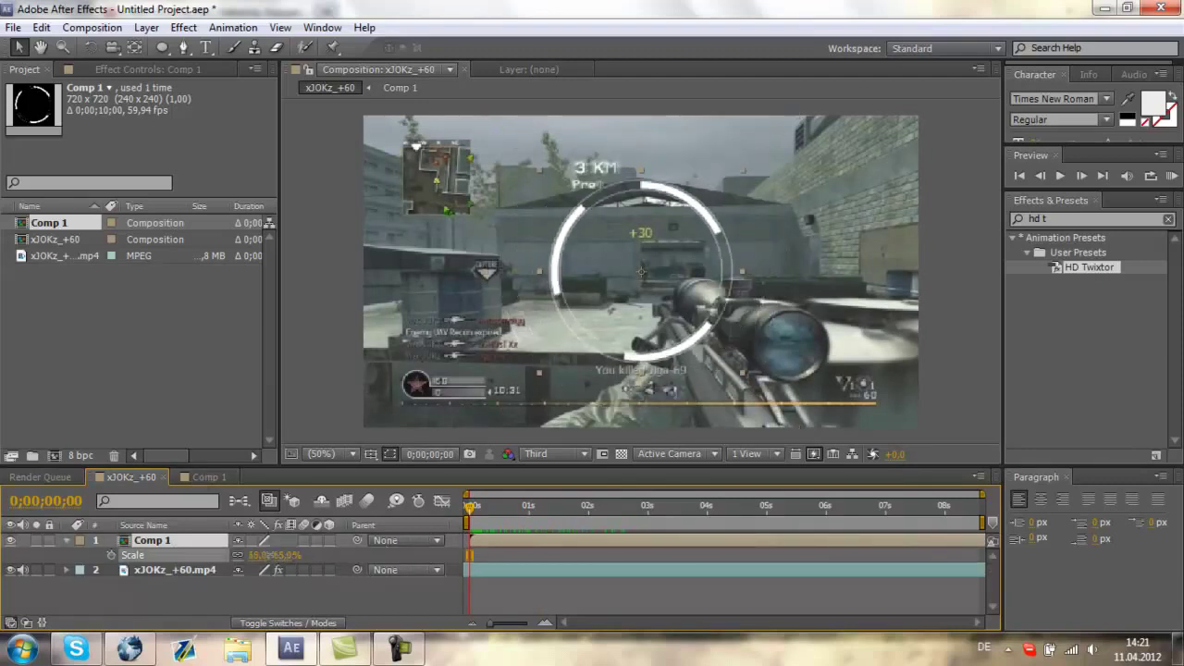
pyautogui.moveTo(638, 278); pyautogui.dragTo(780, 340)
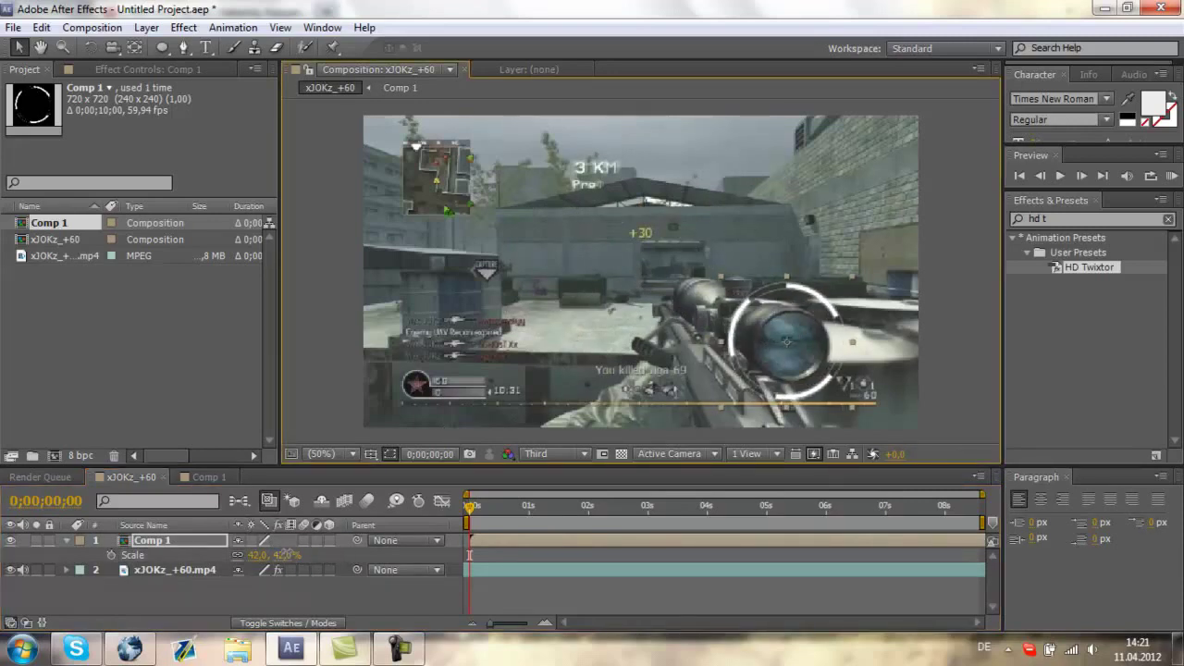
pyautogui.moveTo(285, 554); pyautogui.dragTo(726, 487)
pyautogui.moveTo(787, 328); pyautogui.dragTo(793, 335)
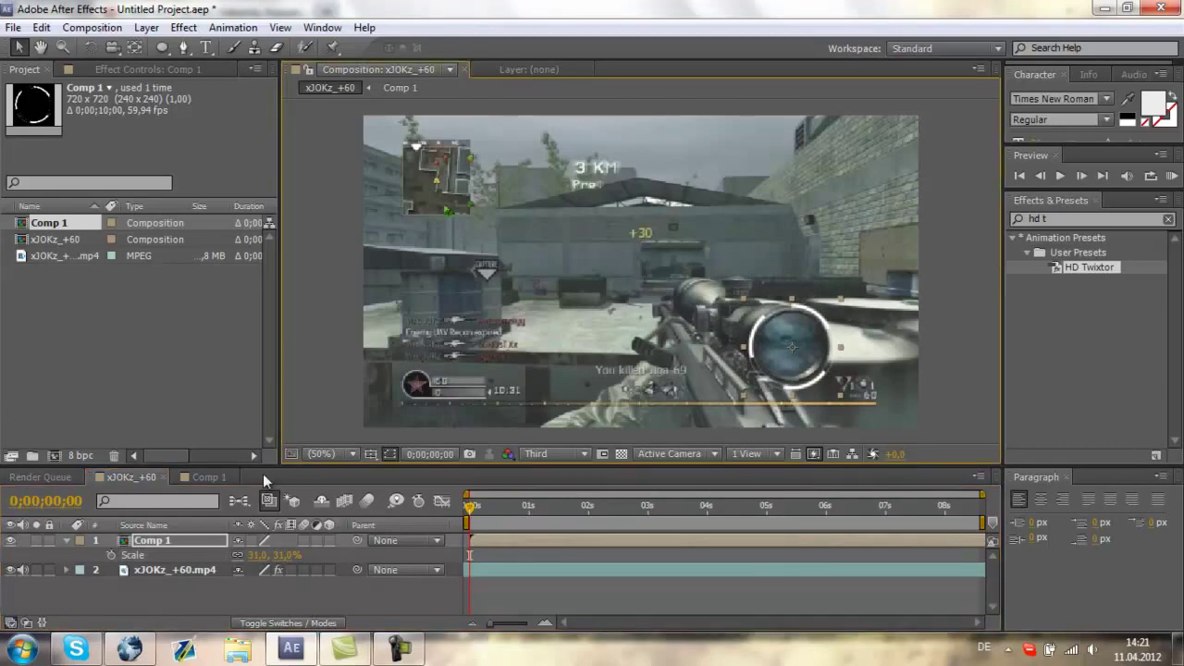
# Step: Zoom in on the scope, nudge the ring up to center it, and check the fit
pyautogui.press('.')
pyautogui.moveTo(595, 275); pyautogui.dragTo(396, 197)
pyautogui.click(305, 563)
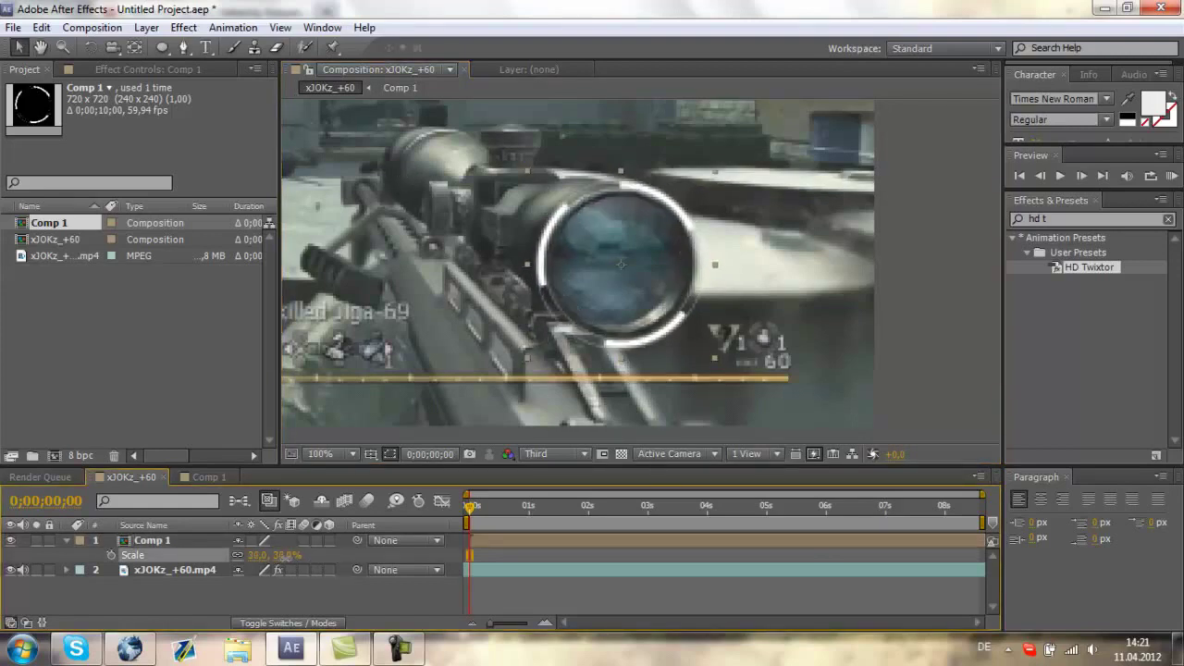
pyautogui.click(285, 561)
pyautogui.press('Up')
pyautogui.press('Up')
pyautogui.press('Up')
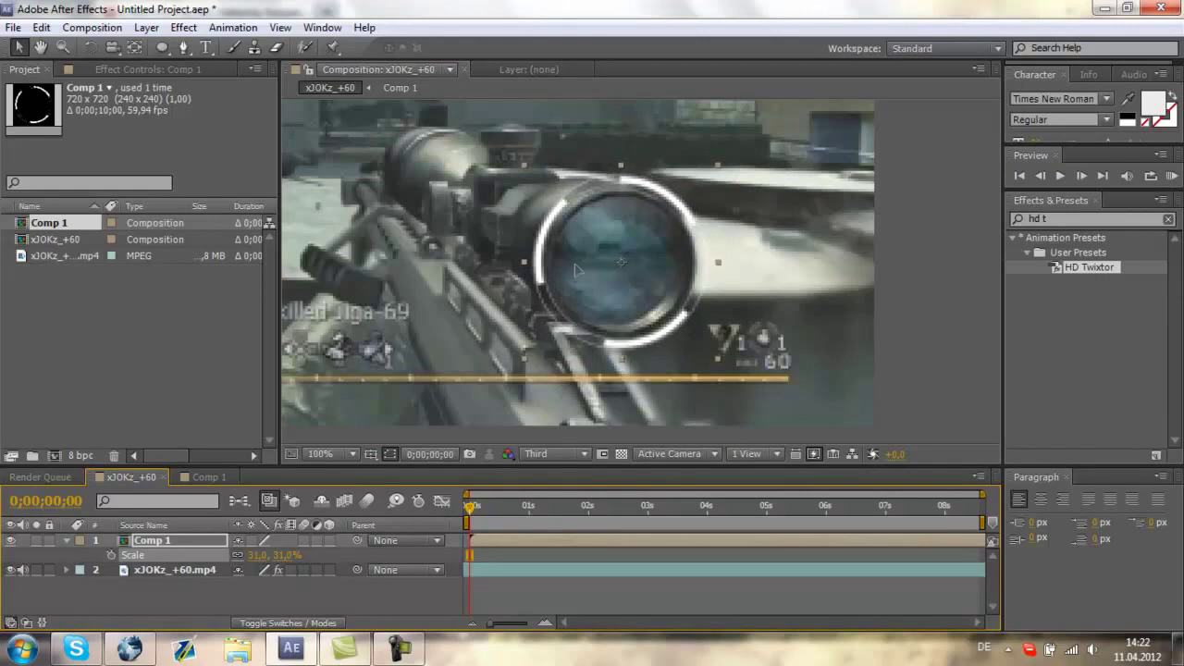
pyautogui.click(575, 269)
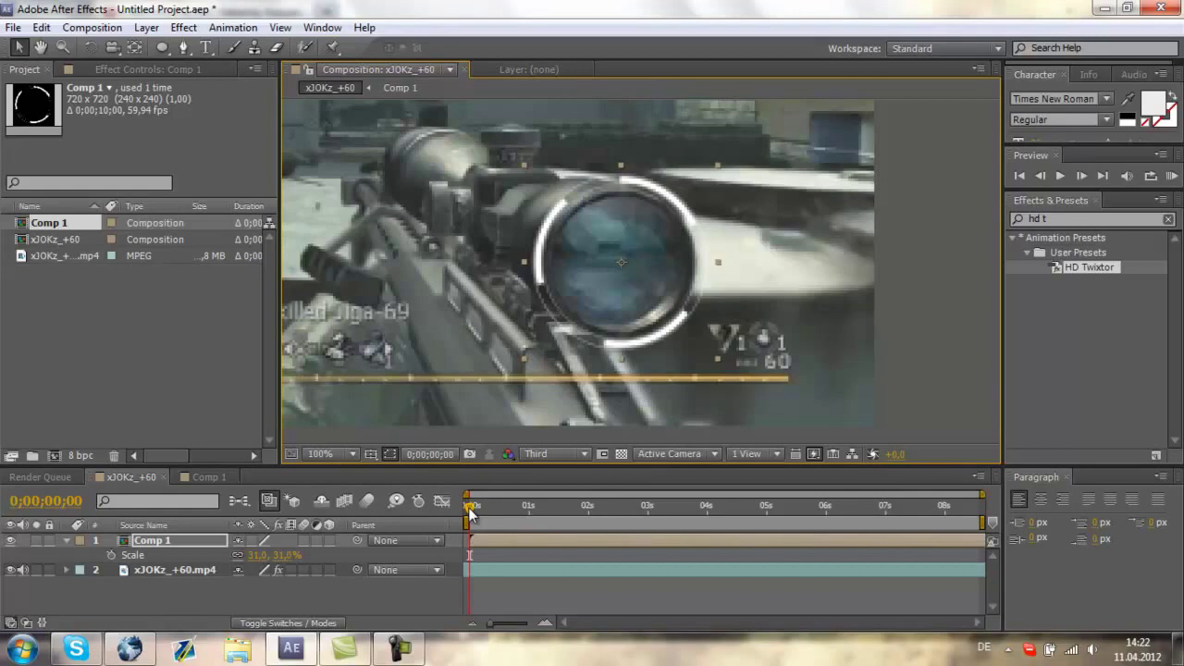
pyautogui.moveTo(469, 507); pyautogui.dragTo(529, 538)
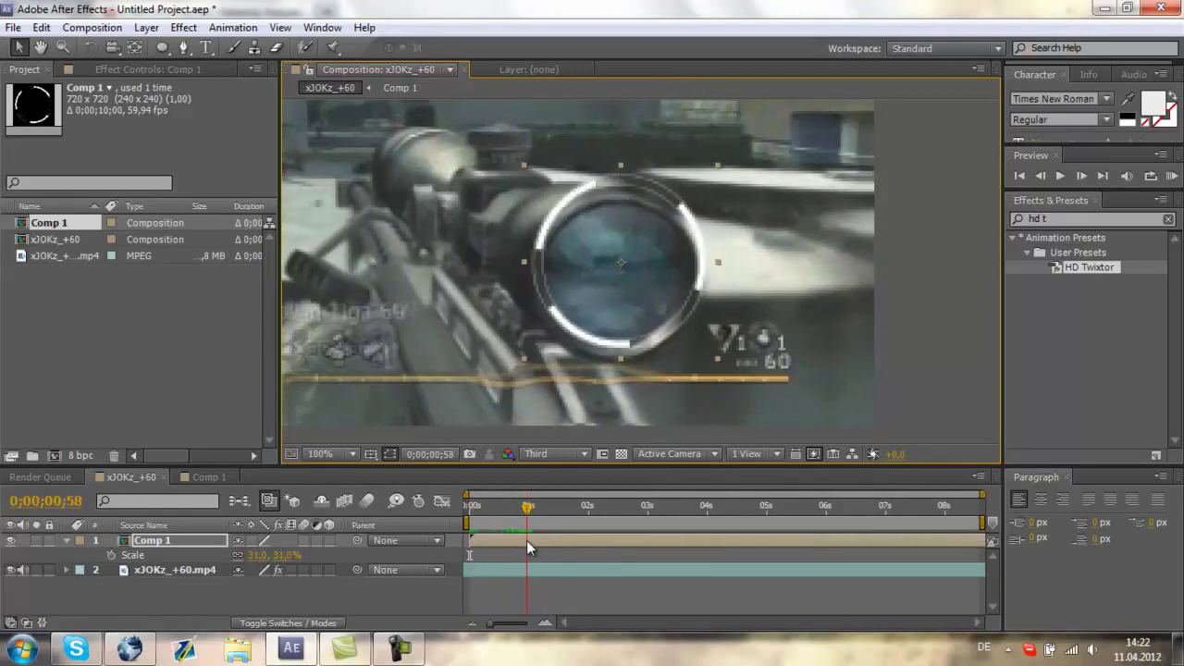
pyautogui.press('Home')
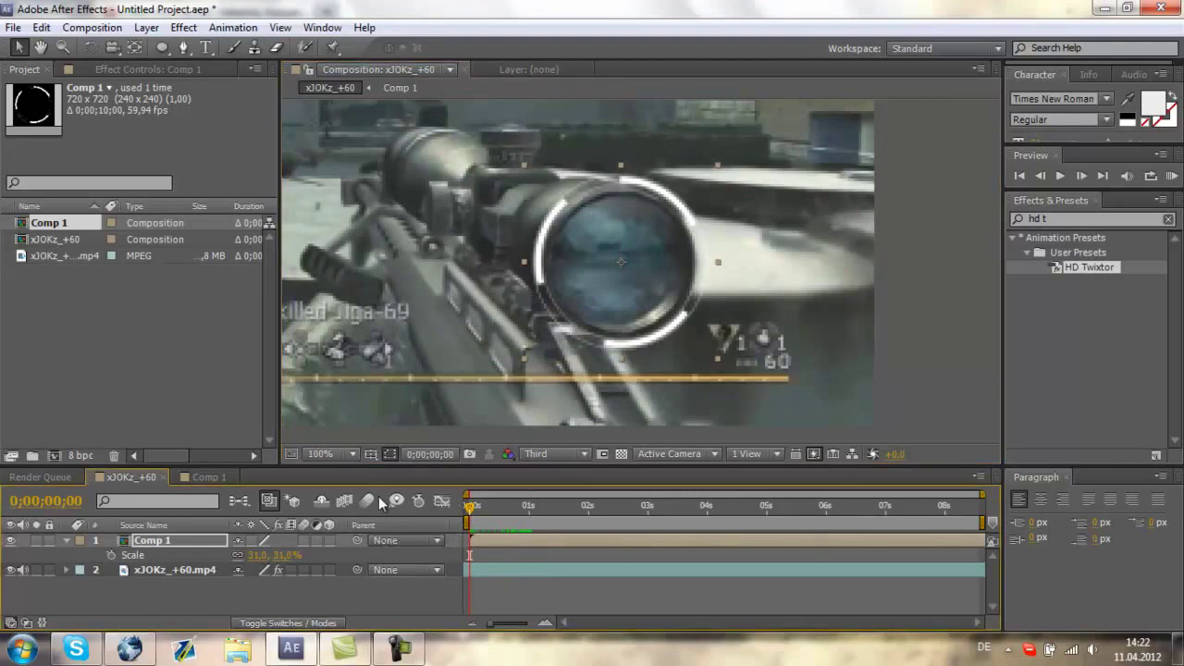
# Step: Set starting Scale and Position keyframes on the ring layer at 0 seconds
pyautogui.click(110, 555)
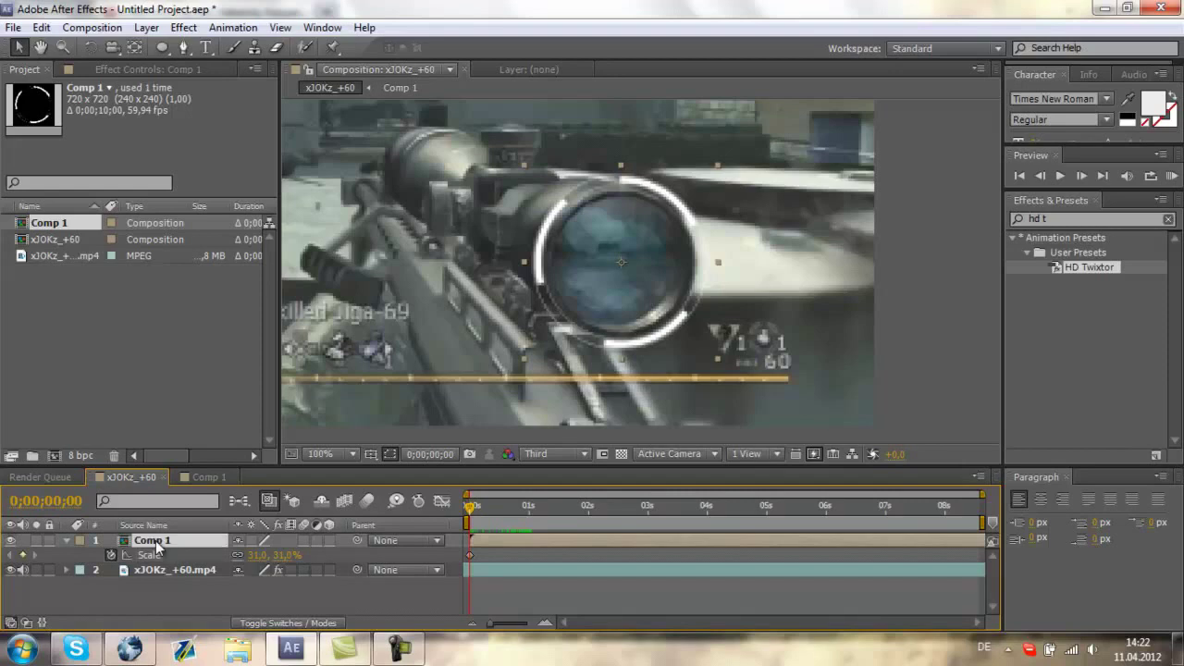
pyautogui.press('p')
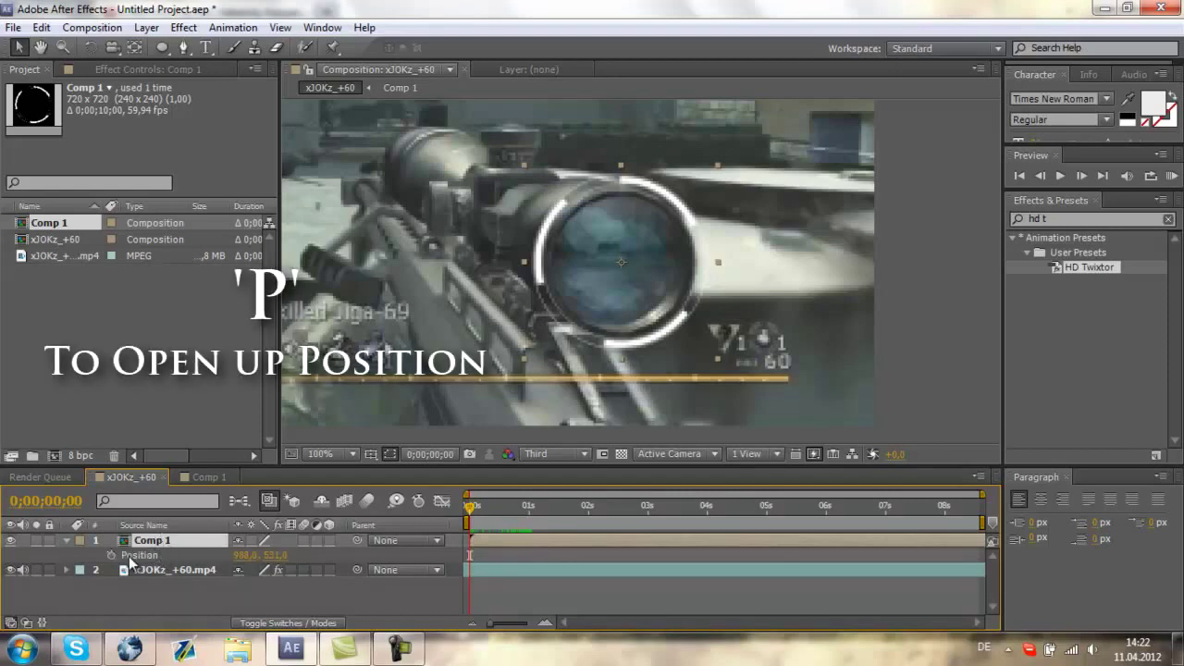
pyautogui.click(112, 555)
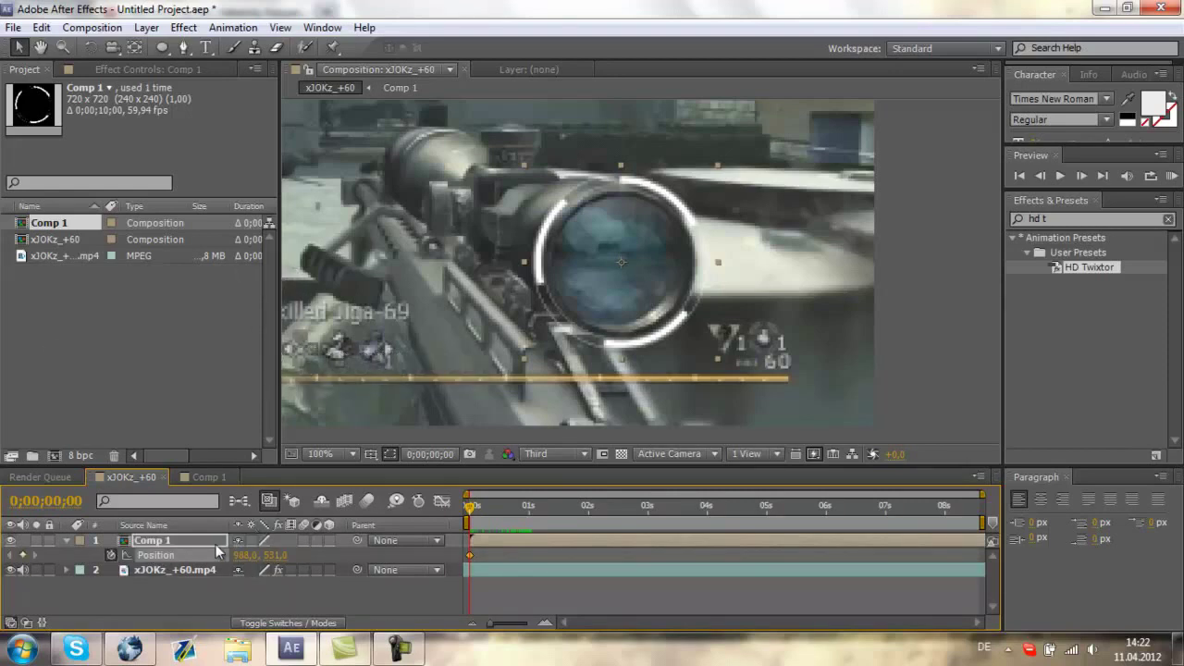
pyautogui.press('s')
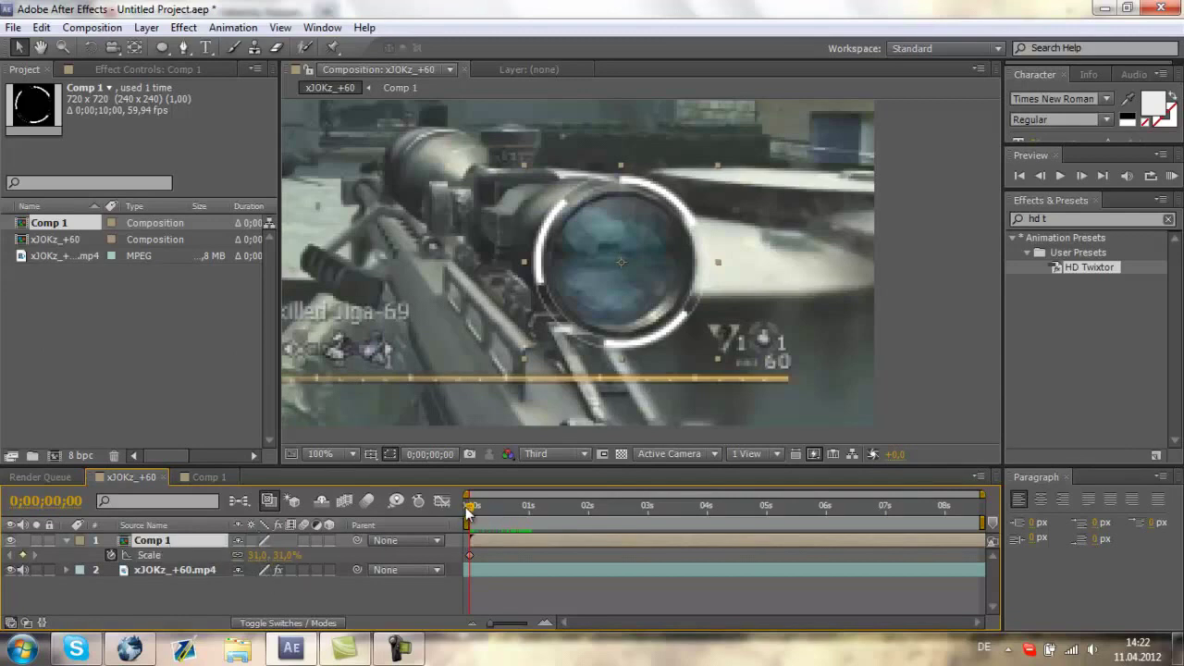
# Step: At the one-second mark, scale the ring to 33% and reposition it onto the scope
pyautogui.moveTo(468, 511); pyautogui.dragTo(524, 542)
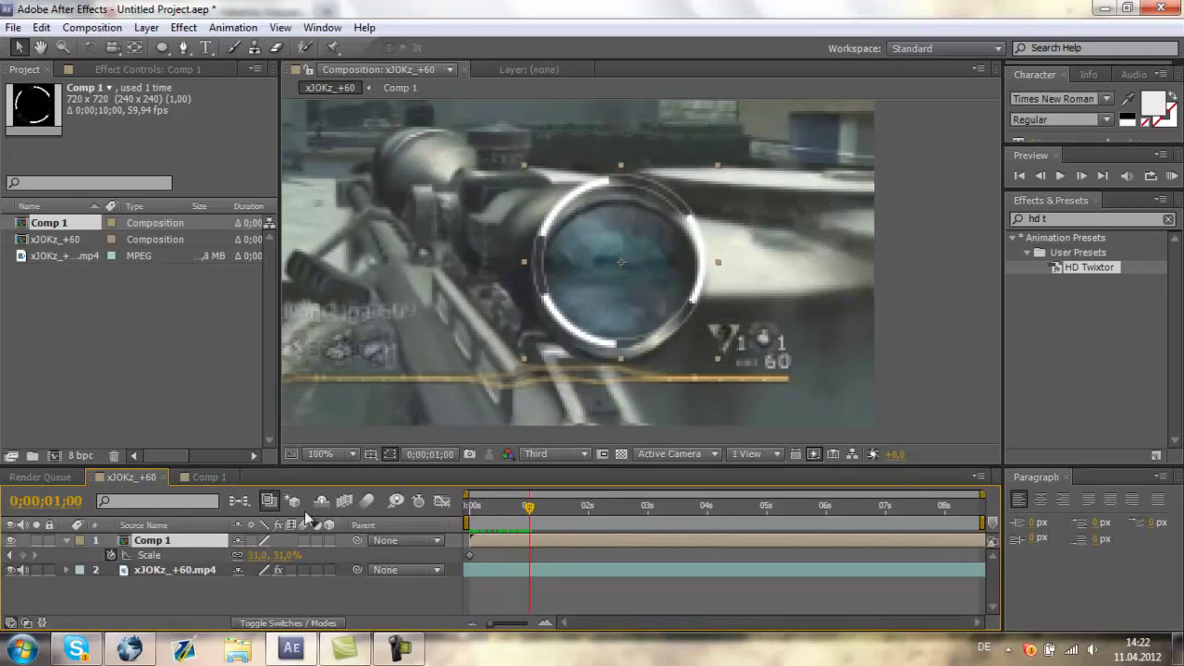
pyautogui.moveTo(286, 555); pyautogui.dragTo(344, 554)
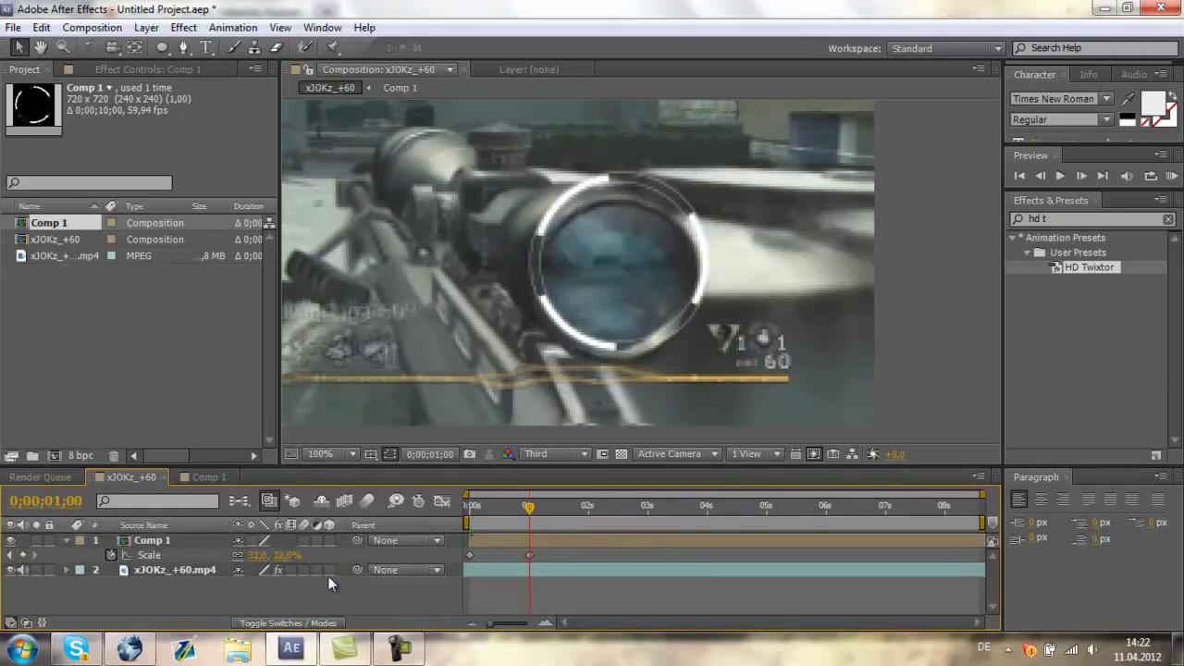
pyautogui.click(279, 556)
pyautogui.write('33')
pyautogui.press('Return')
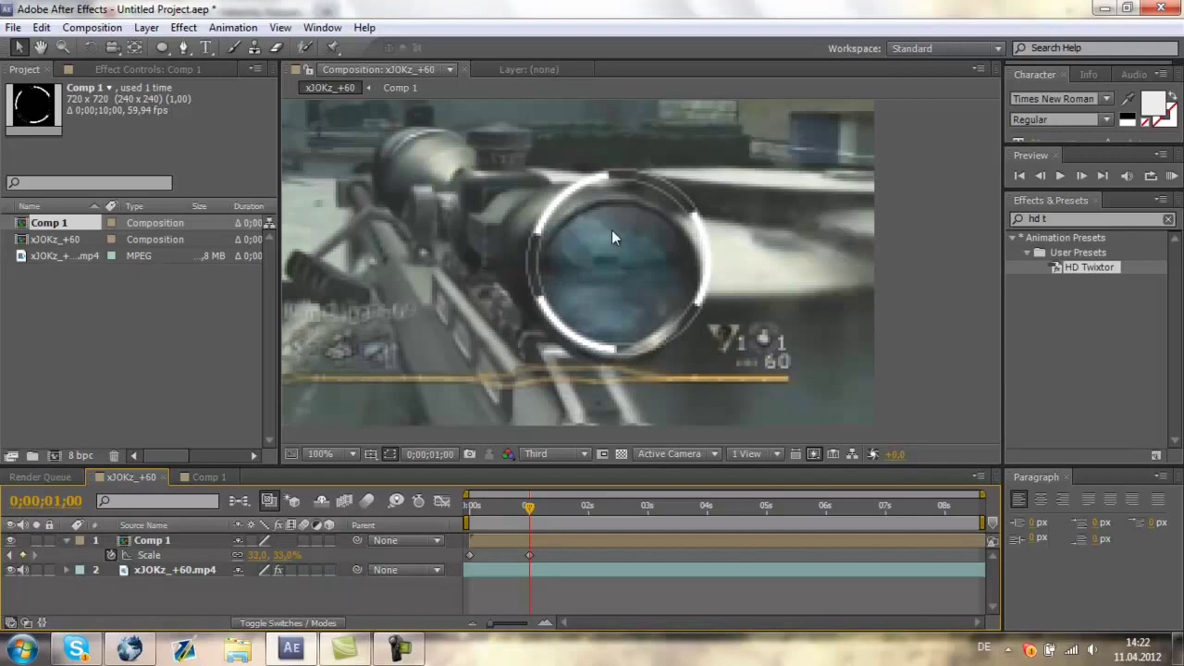
pyautogui.click(610, 268)
pyautogui.moveTo(592, 263); pyautogui.dragTo(591, 265)
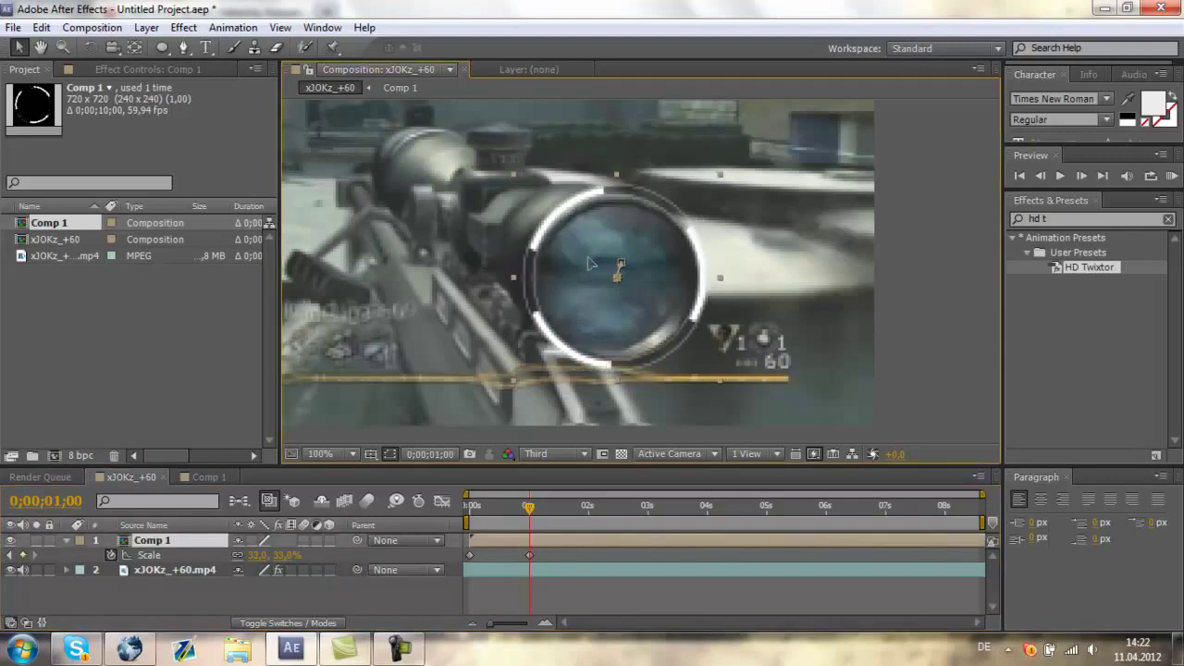
# Step: Near two seconds, step the ring's scale through 35%, 36% and 37%, keeping it on the scope
pyautogui.moveTo(532, 507); pyautogui.dragTo(587, 523)
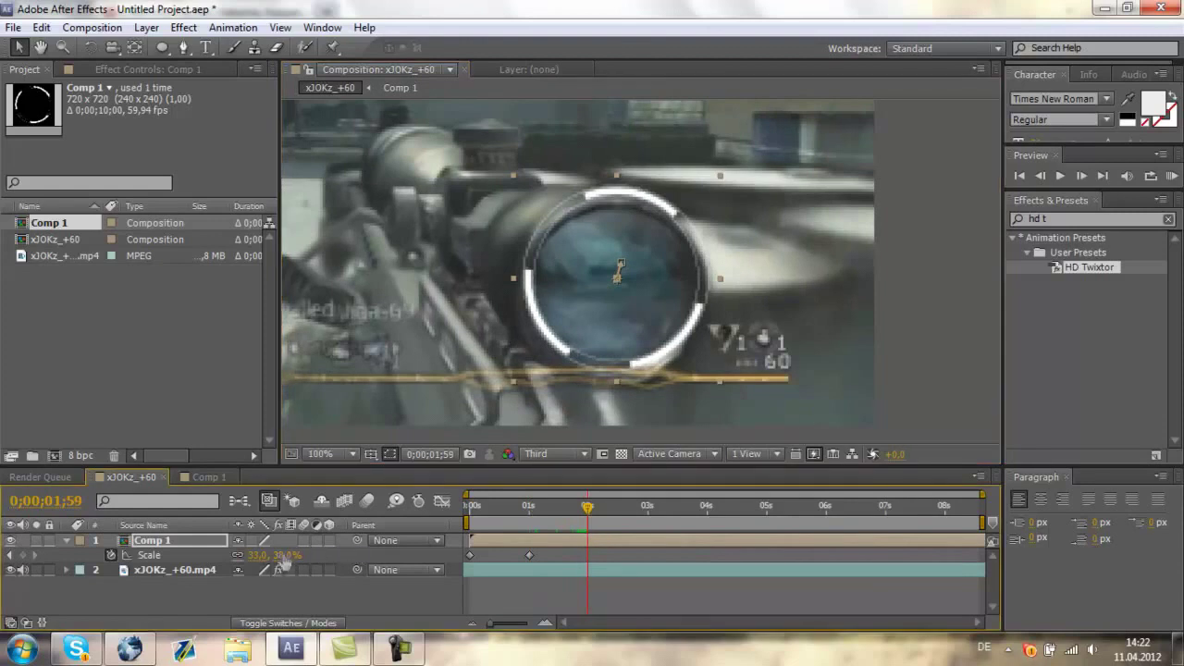
pyautogui.click(285, 555)
pyautogui.write('35')
pyautogui.press('Return')
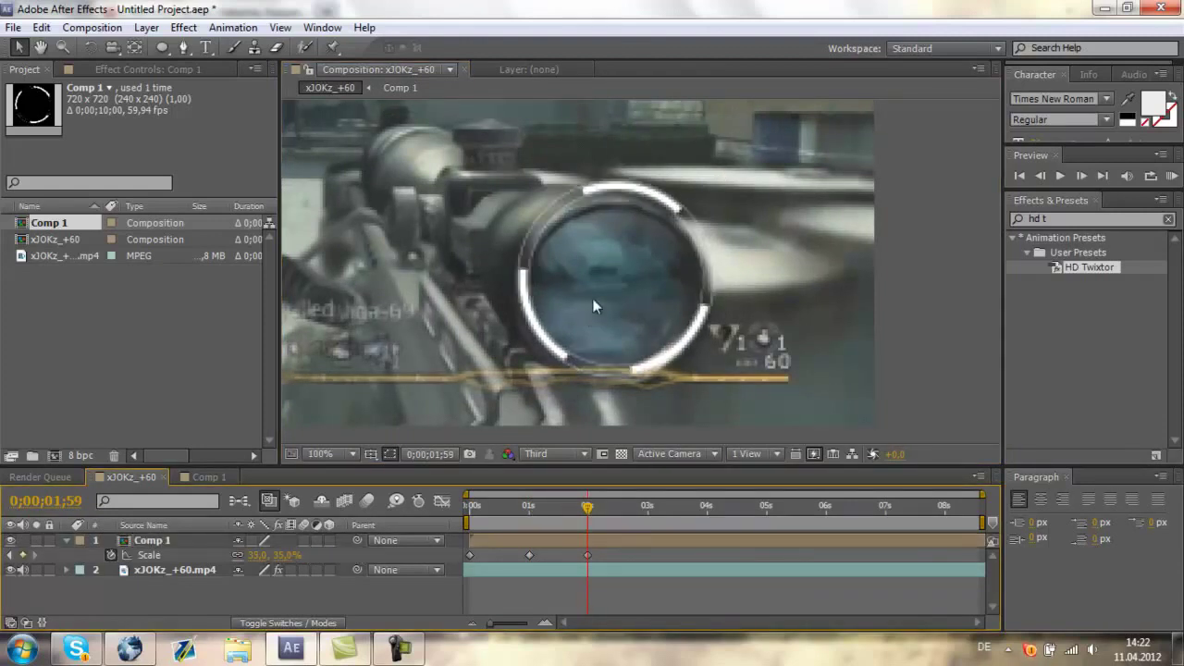
pyautogui.moveTo(583, 298); pyautogui.dragTo(583, 309)
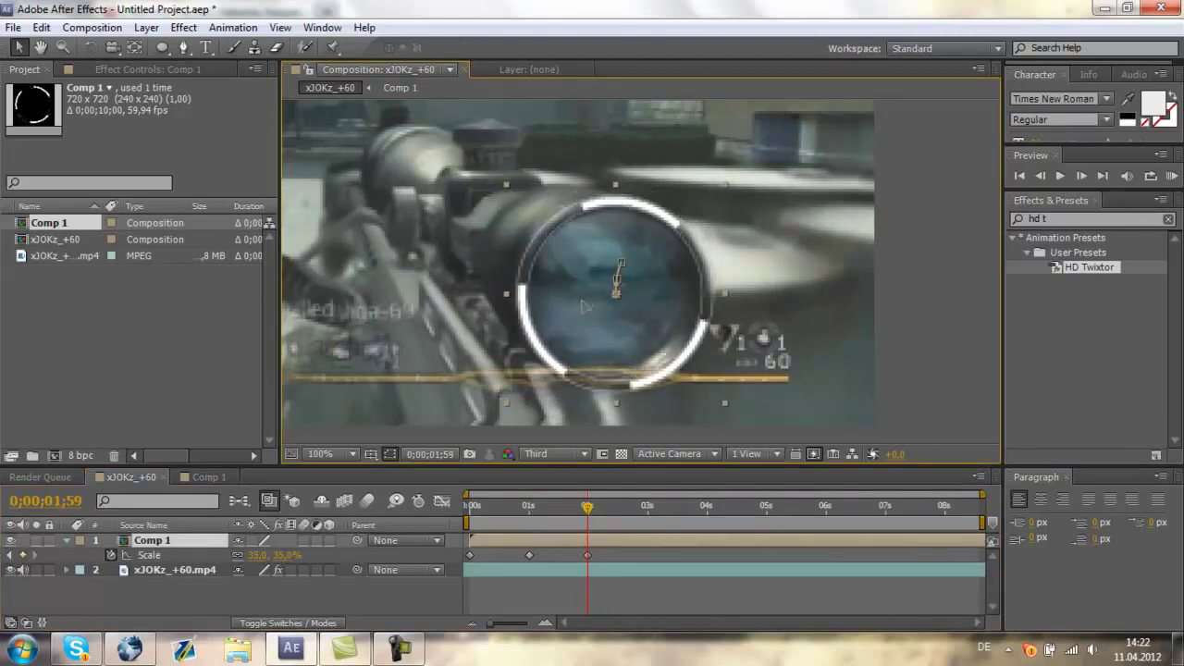
pyautogui.click(281, 555)
pyautogui.write('36')
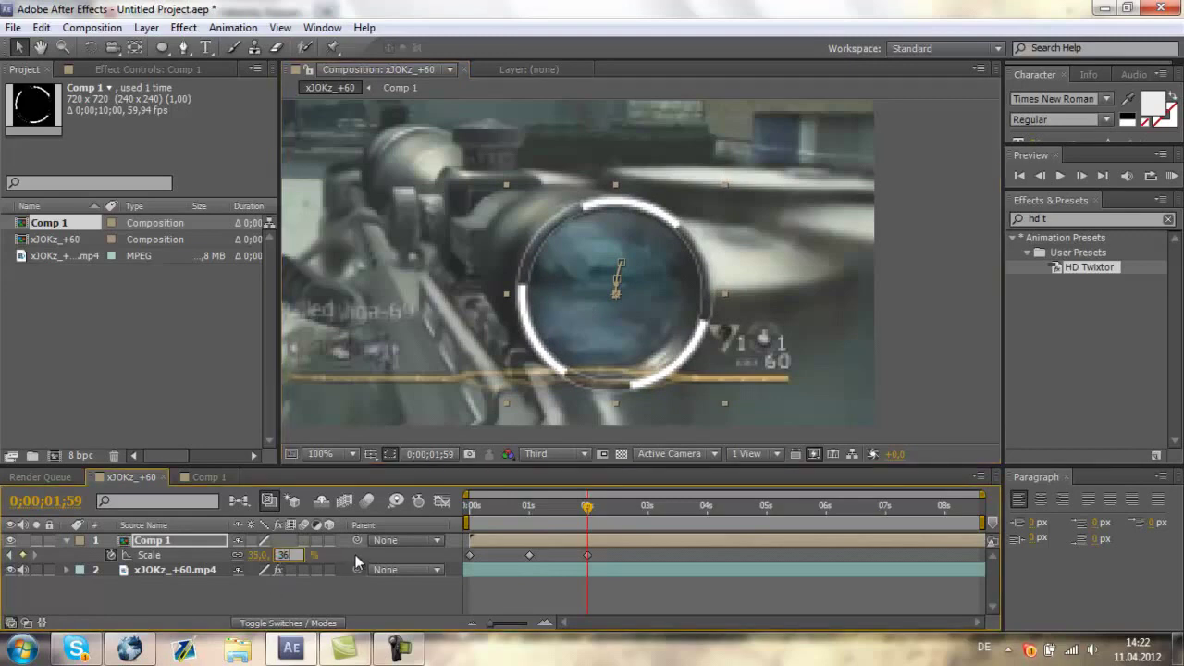
pyautogui.click(557, 352)
pyautogui.click(590, 317)
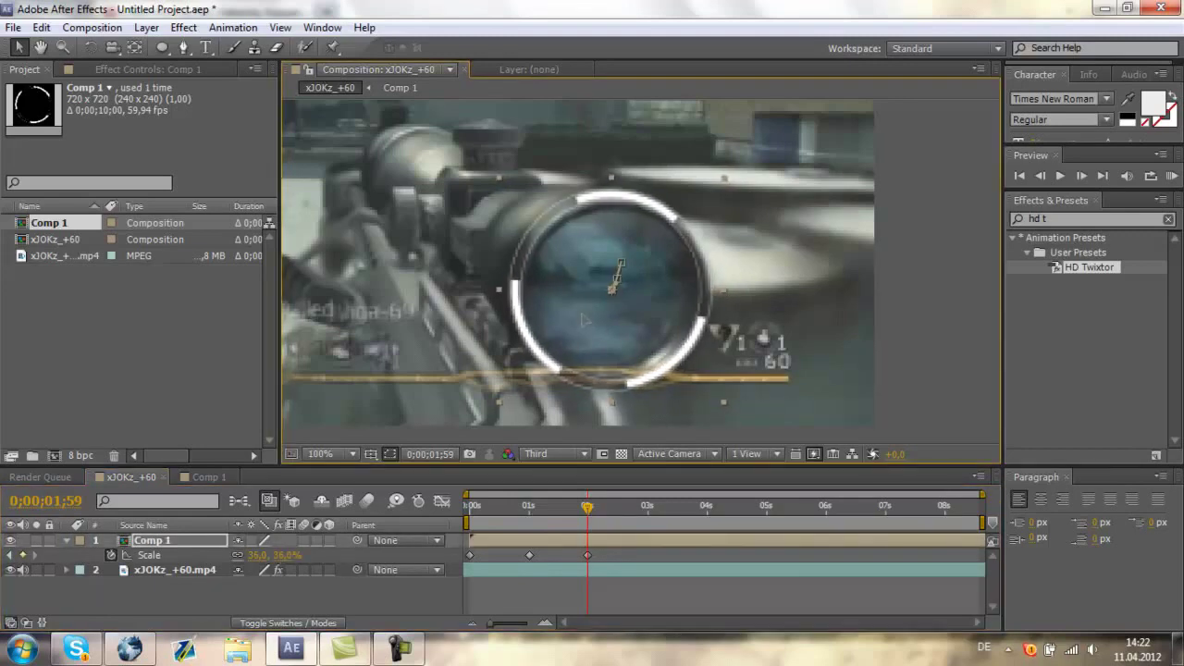
pyautogui.click(283, 555)
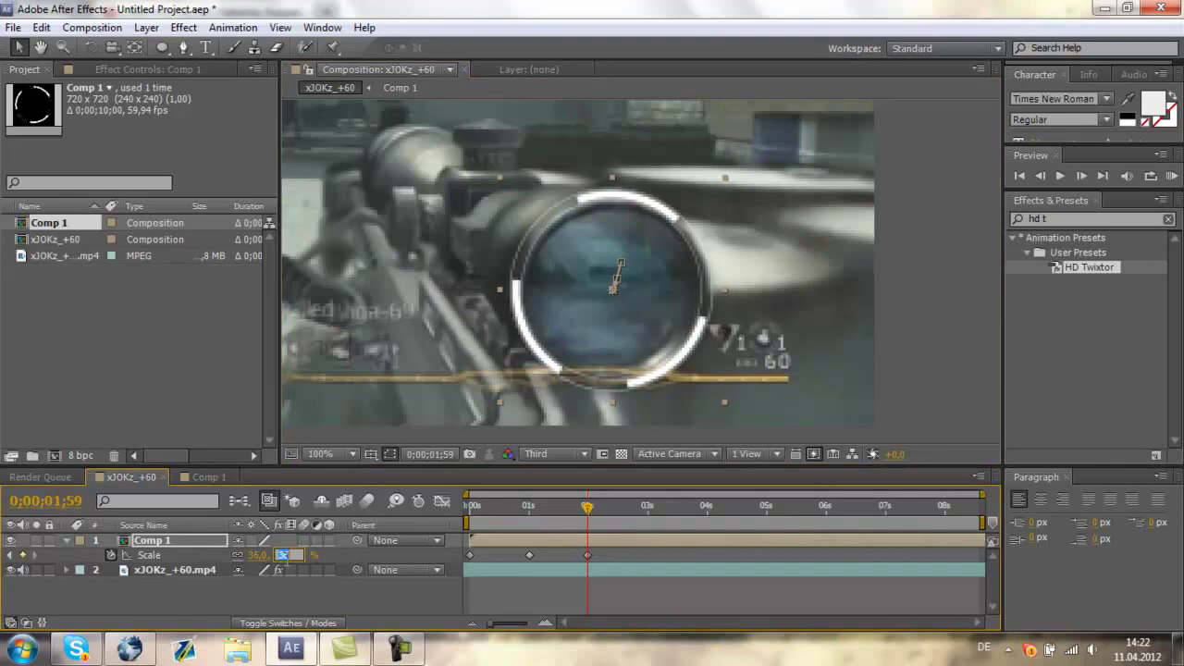
pyautogui.write('37')
pyautogui.press('Return')
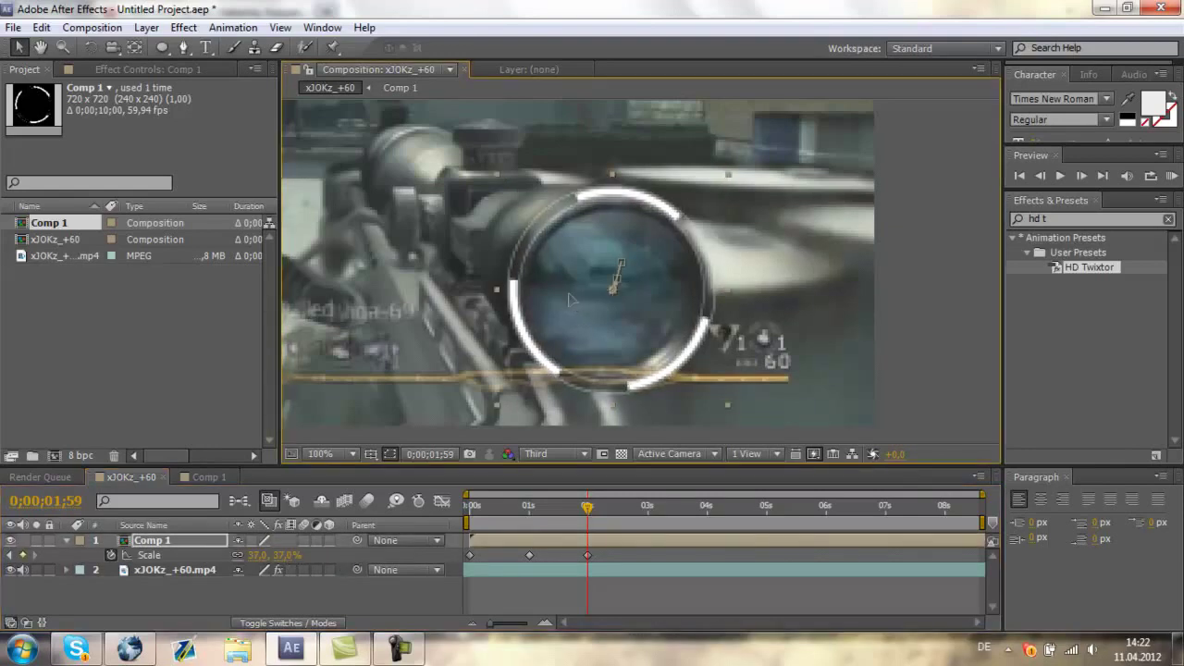
pyautogui.moveTo(570, 298); pyautogui.dragTo(573, 303)
# Step: At three seconds, scale the ring to 40% then 42%, shifting it onto the scope
pyautogui.moveTo(586, 513); pyautogui.dragTo(647, 518)
pyautogui.click(286, 555)
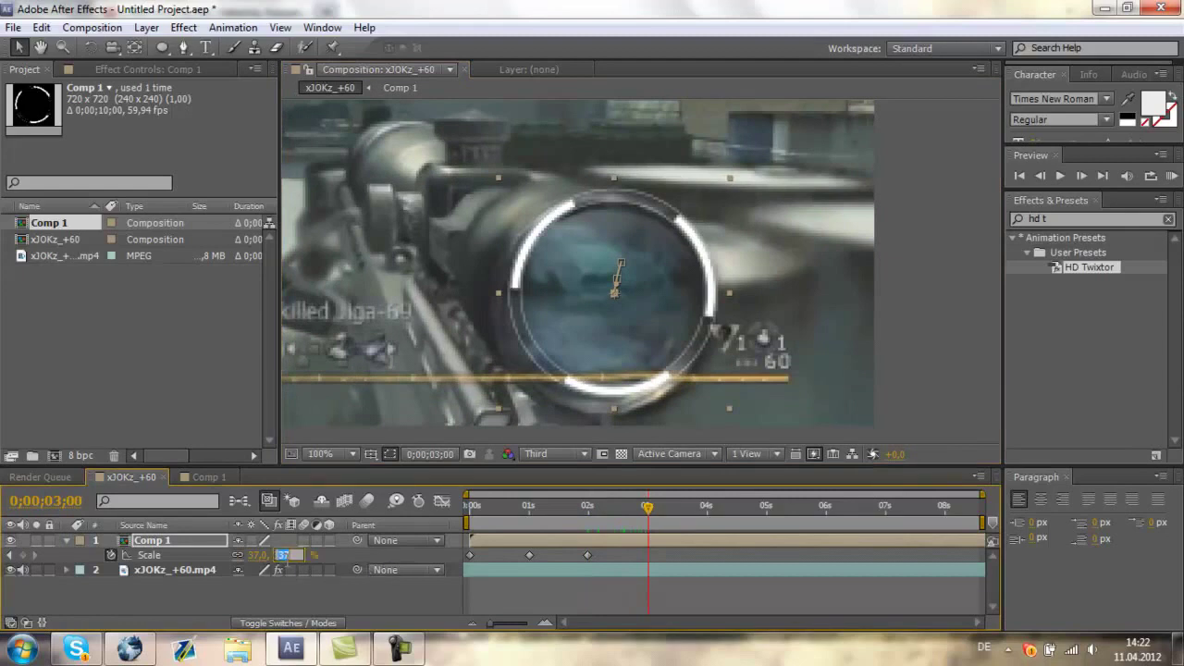
pyautogui.write('40')
pyautogui.press('Return')
pyautogui.moveTo(585, 276); pyautogui.dragTo(577, 286)
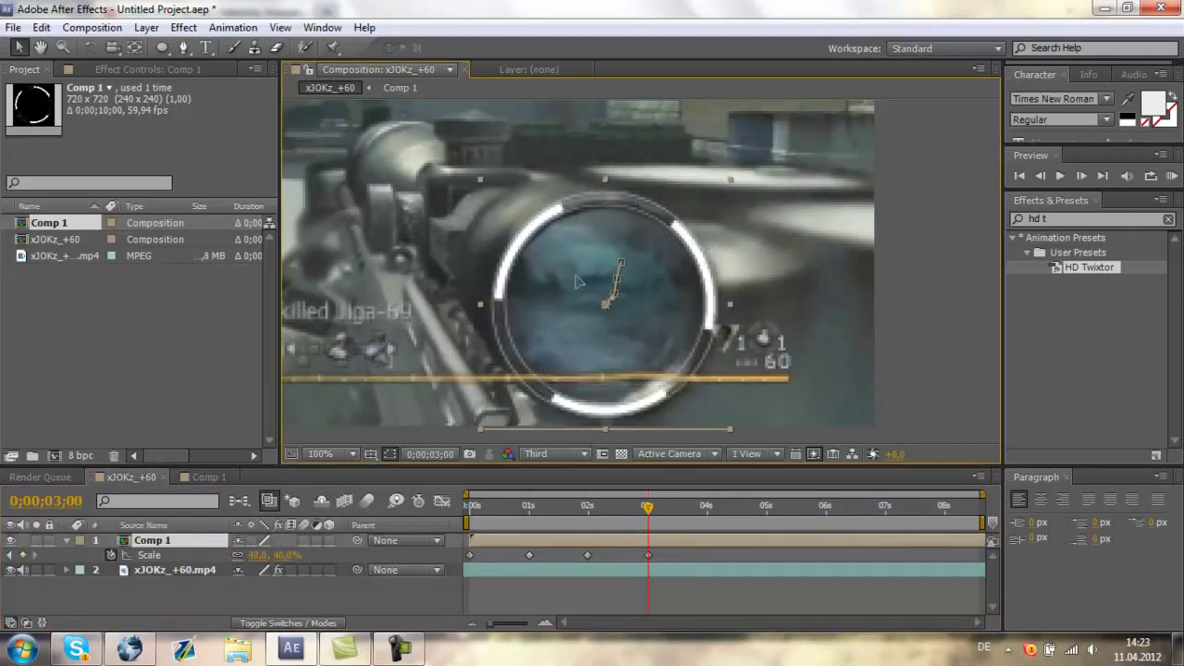
pyautogui.click(287, 554)
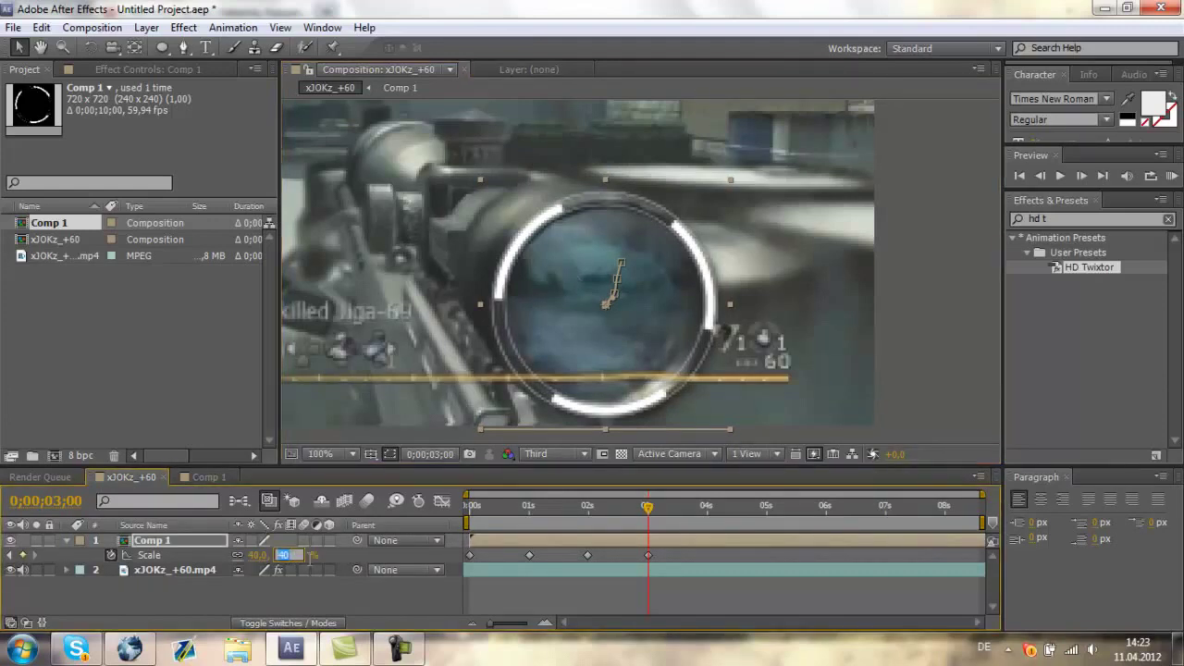
pyautogui.press('Return')
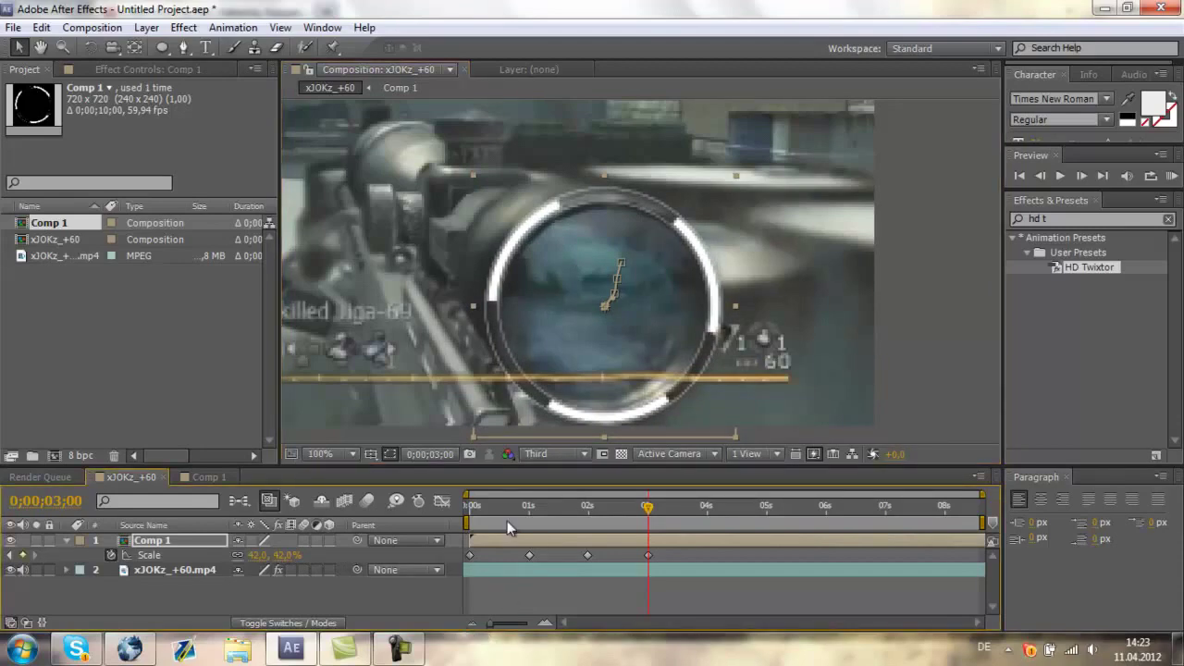
# Step: Return to the clip's start, fit the whole frame in the viewer, and scrub to check tracking
pyautogui.moveTo(507, 521); pyautogui.dragTo(475, 551)
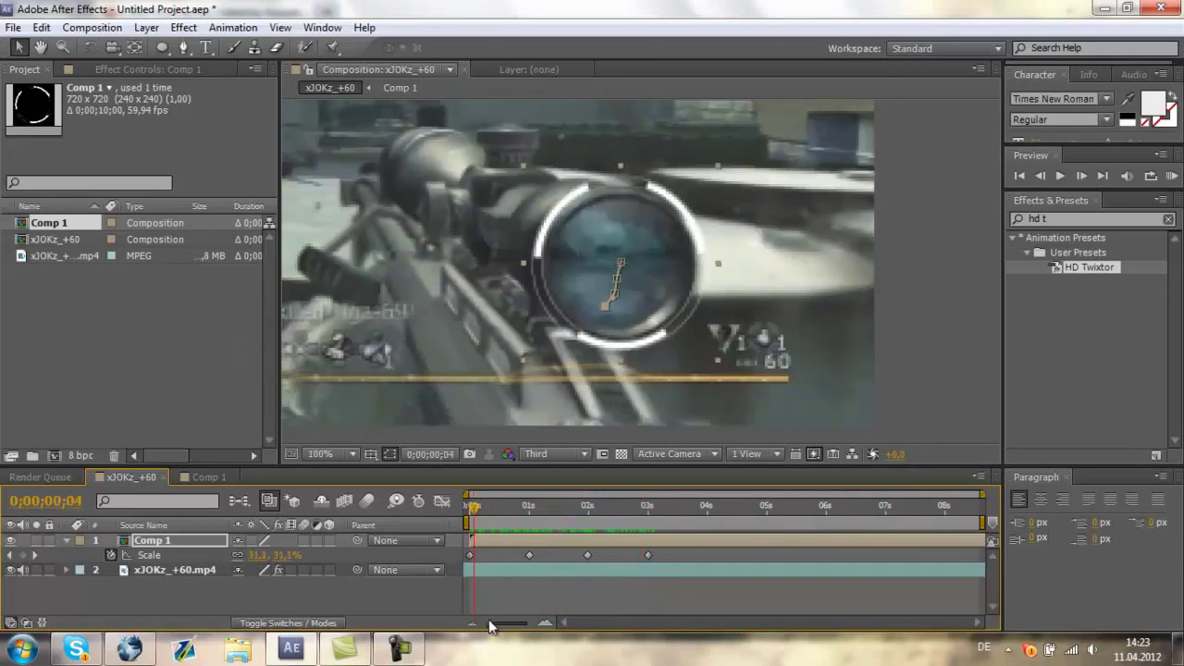
pyautogui.click(334, 457)
pyautogui.click(379, 148)
pyautogui.click(482, 509)
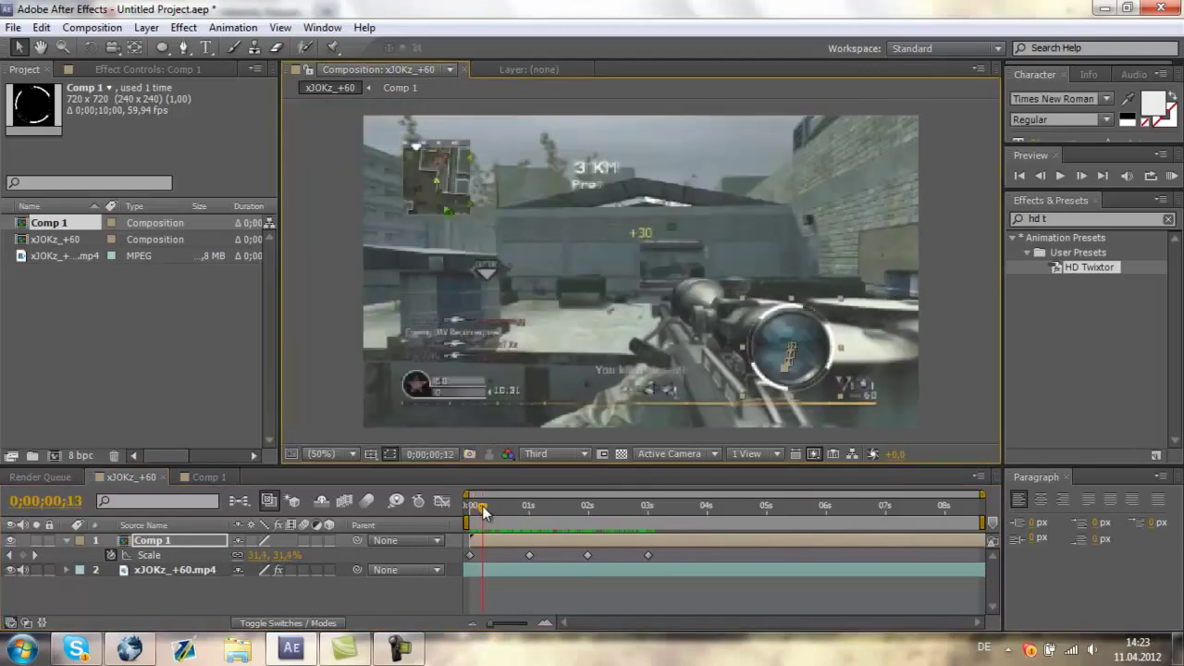
pyautogui.moveTo(481, 509)
pyautogui.mouseDown()
pyautogui.moveTo(648, 518)
pyautogui.moveTo(467, 516)
pyautogui.mouseUp()
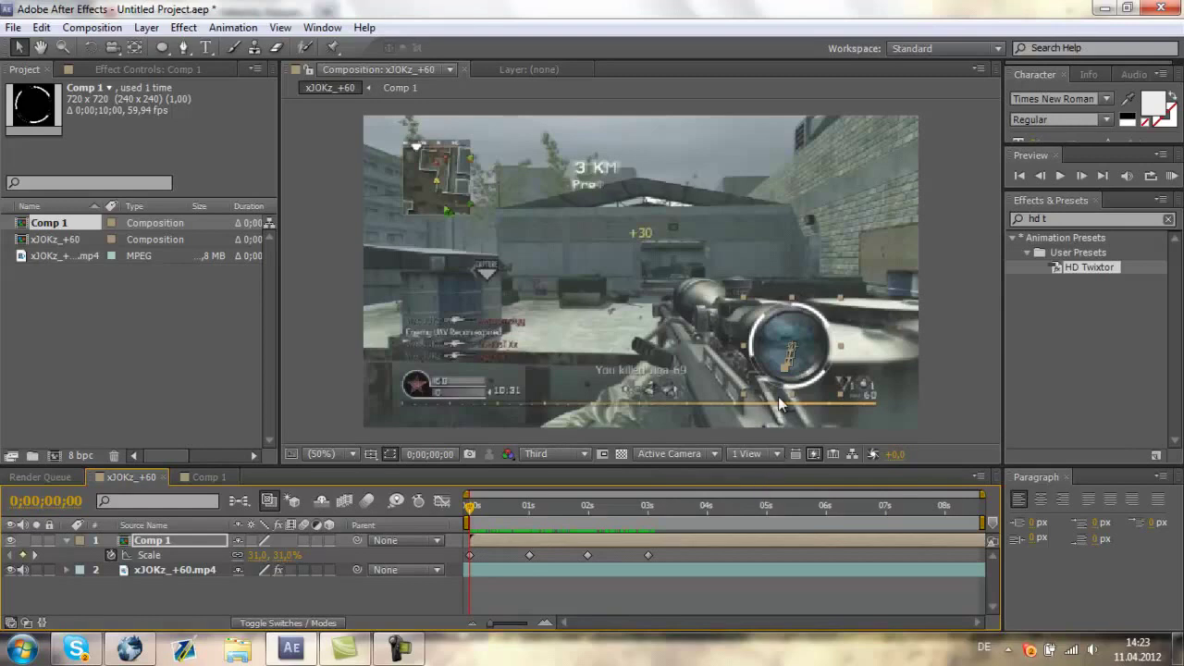
pyautogui.moveTo(471, 514); pyautogui.dragTo(643, 579)
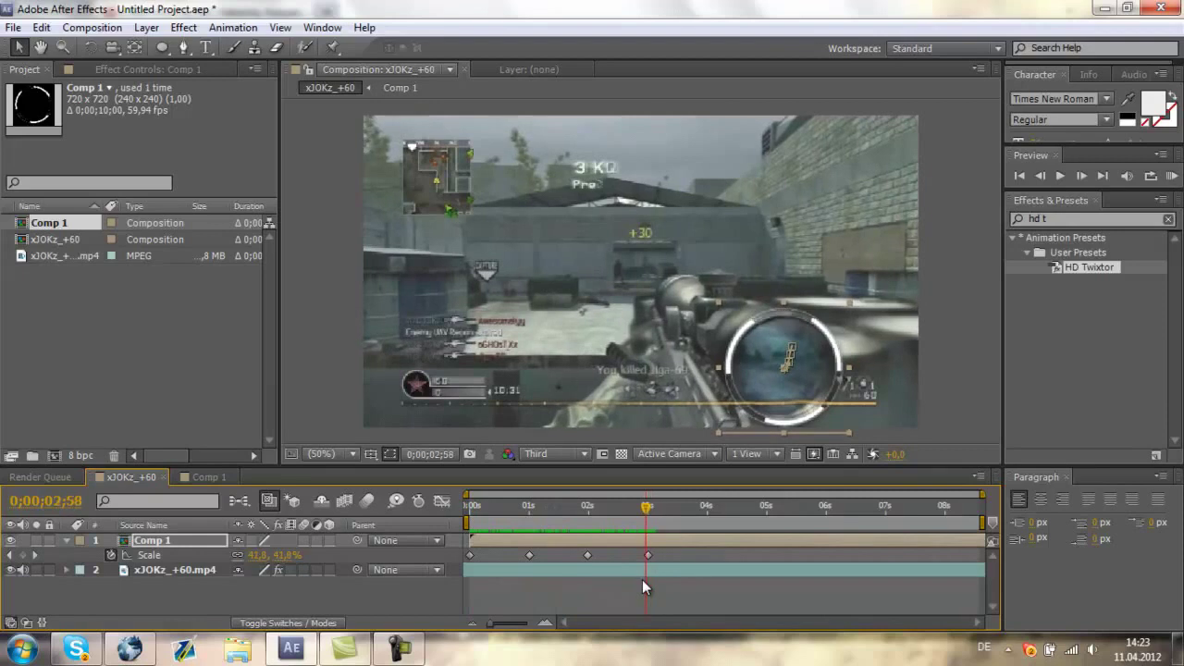
pyautogui.moveTo(651, 514); pyautogui.dragTo(455, 551)
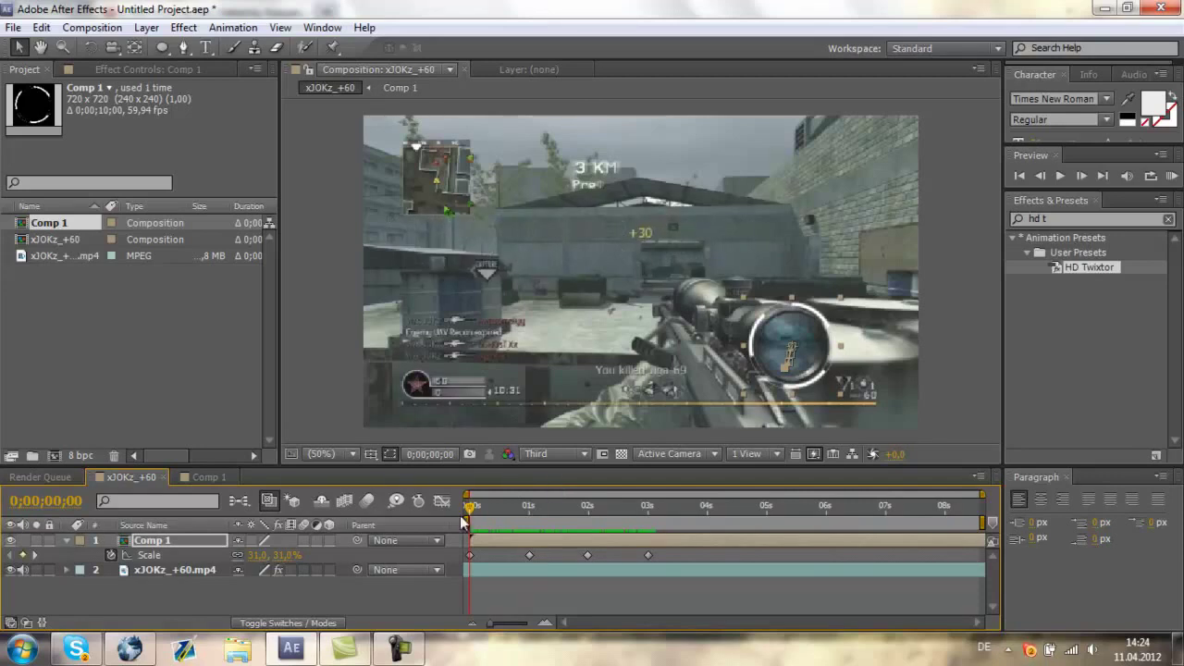
pyautogui.moveTo(470, 510); pyautogui.dragTo(585, 555)
pyautogui.click(586, 508)
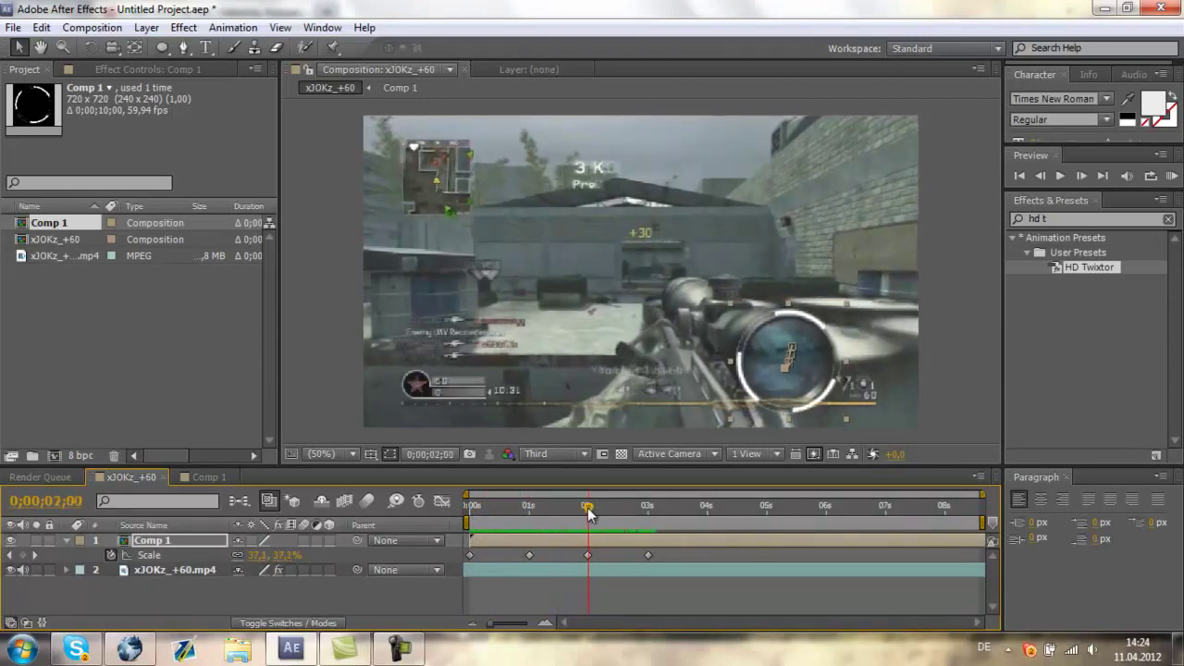
pyautogui.moveTo(588, 514); pyautogui.dragTo(588, 517)
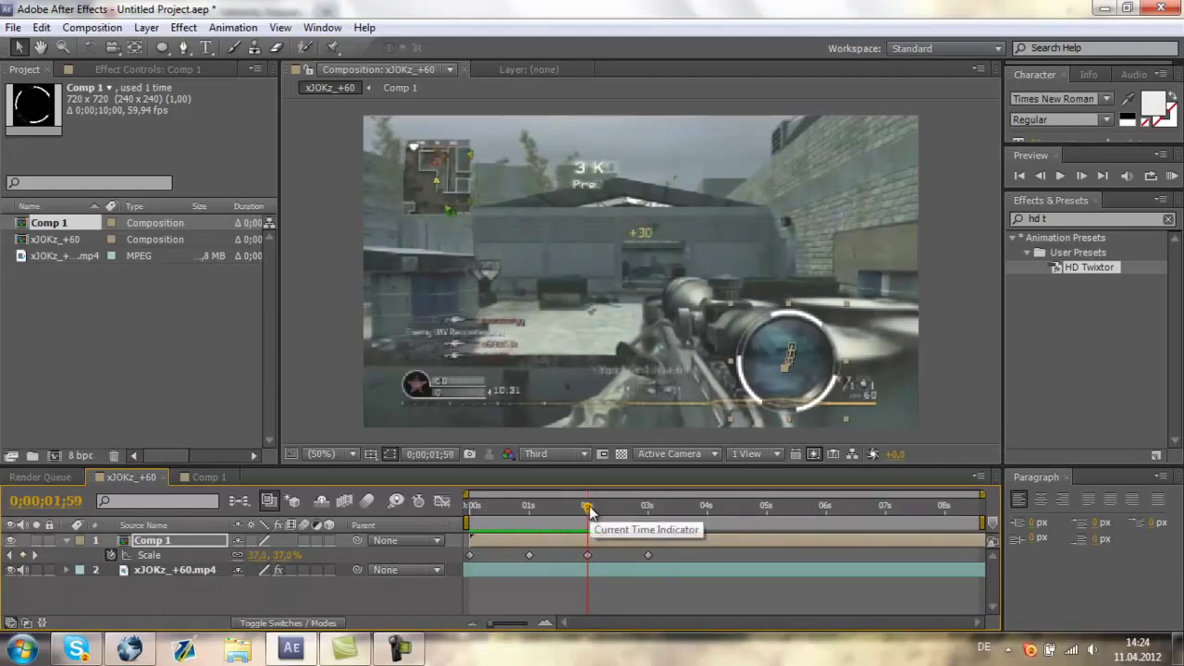
pyautogui.moveTo(588, 509); pyautogui.dragTo(445, 509)
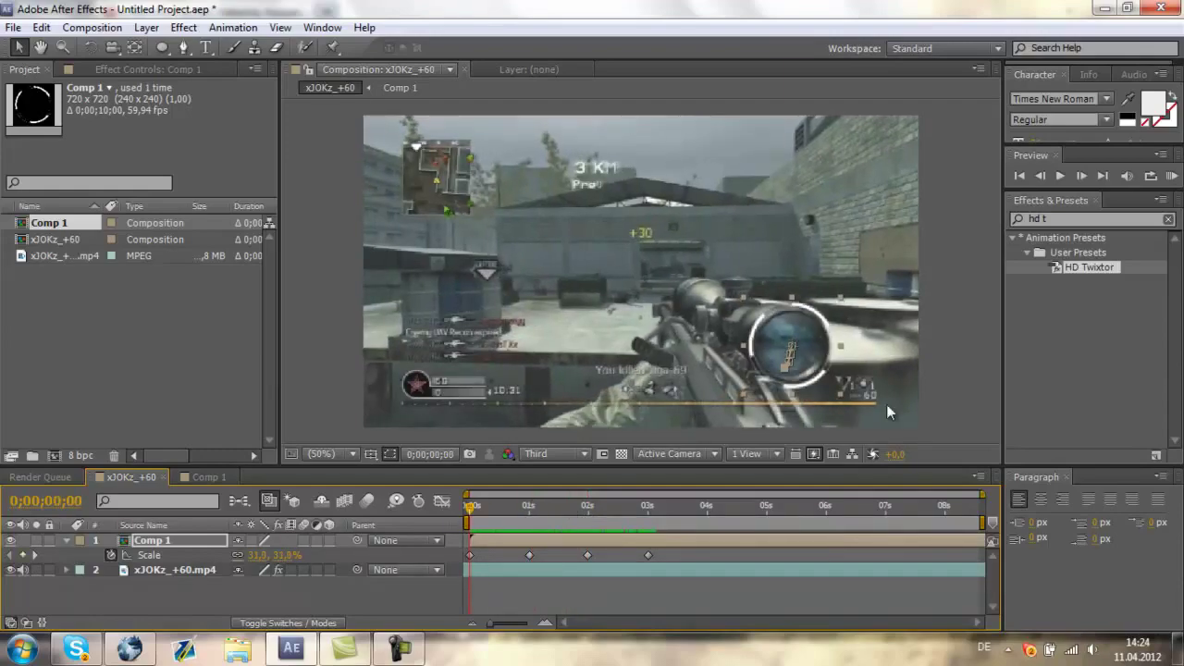